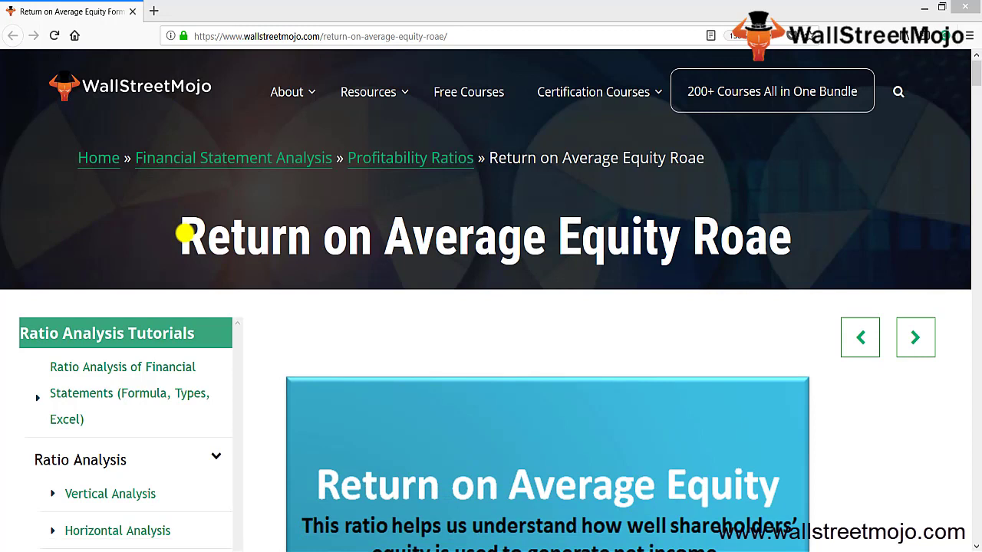
Step: Highlight the 'Return on Average Equity Roae' heading on the WallStreetMojo article
drag(185, 232, 771, 266)
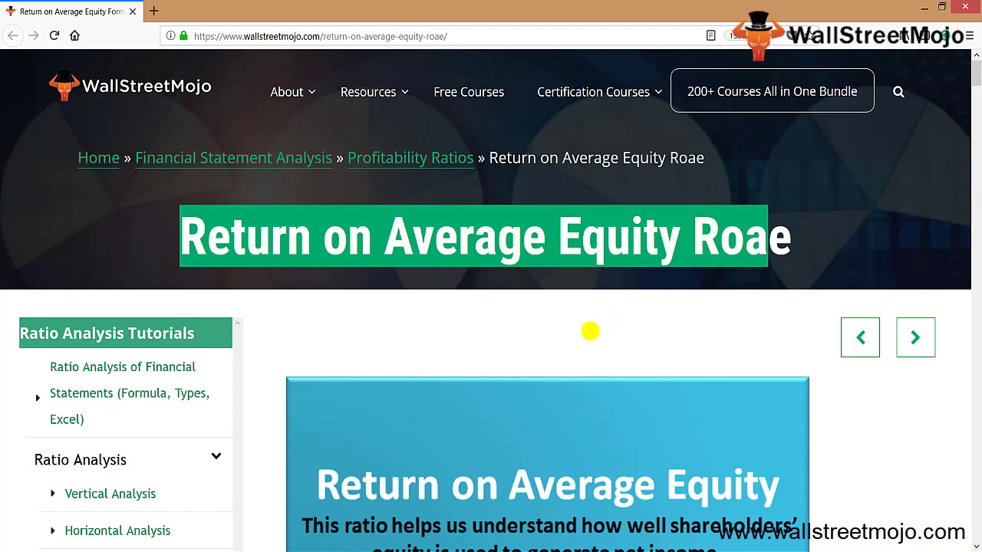
Step: Scroll through the ROAE article, then switch to the blank ROAE workbook at cell B2
scroll(528, 357, down, 1)
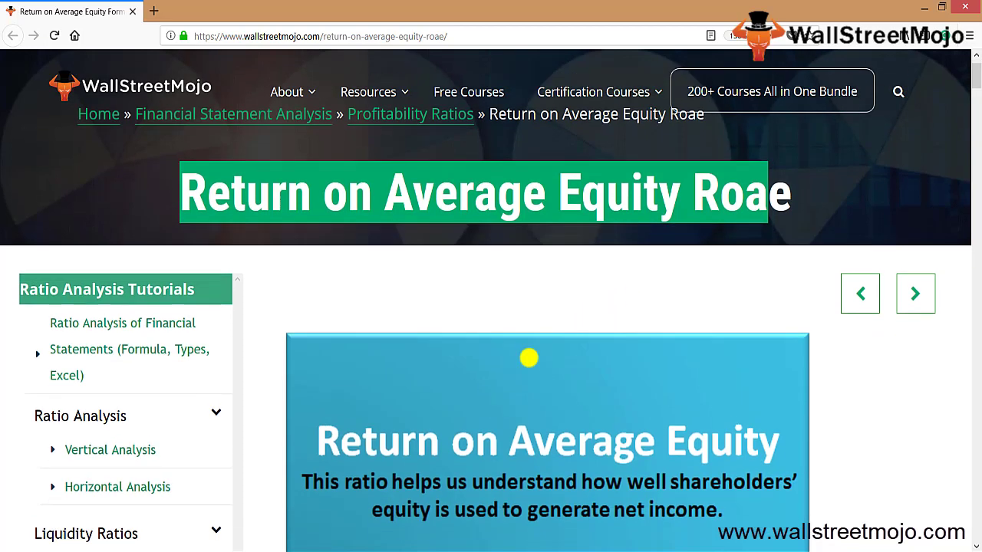
scroll(528, 357, down, 1)
scroll(528, 358, down, 1)
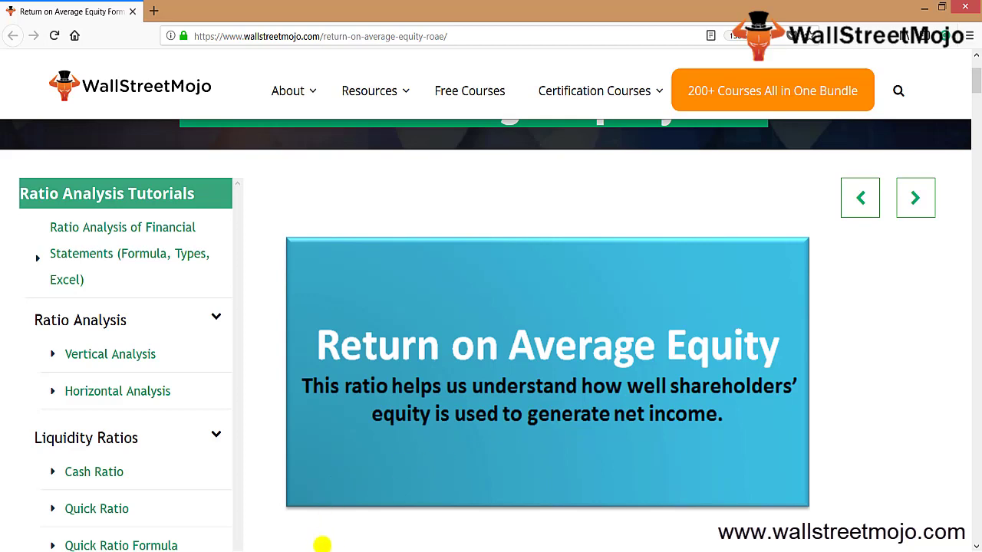
click(316, 549)
click(83, 149)
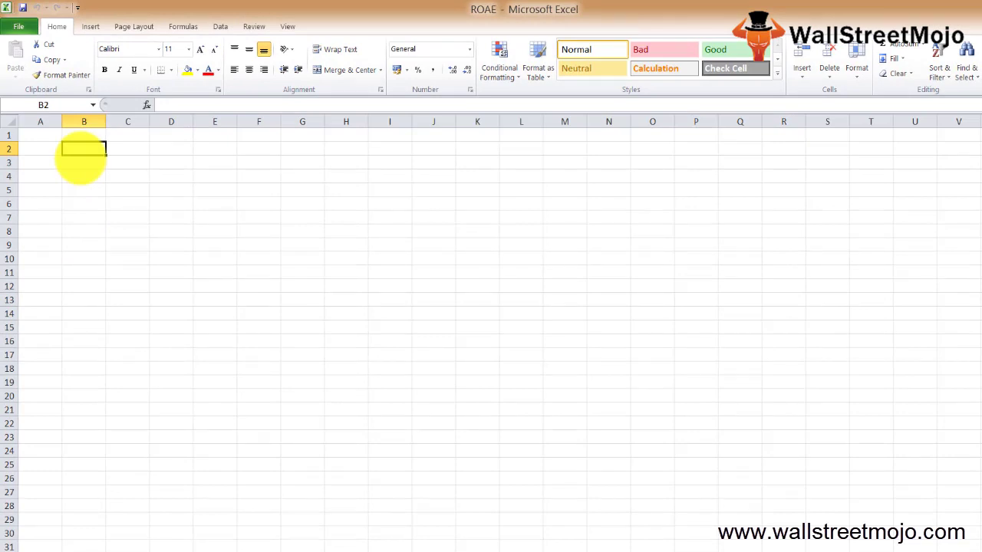
Step: Enter 'Net income' in B2 and AutoFit column B to its text
text(Net income)
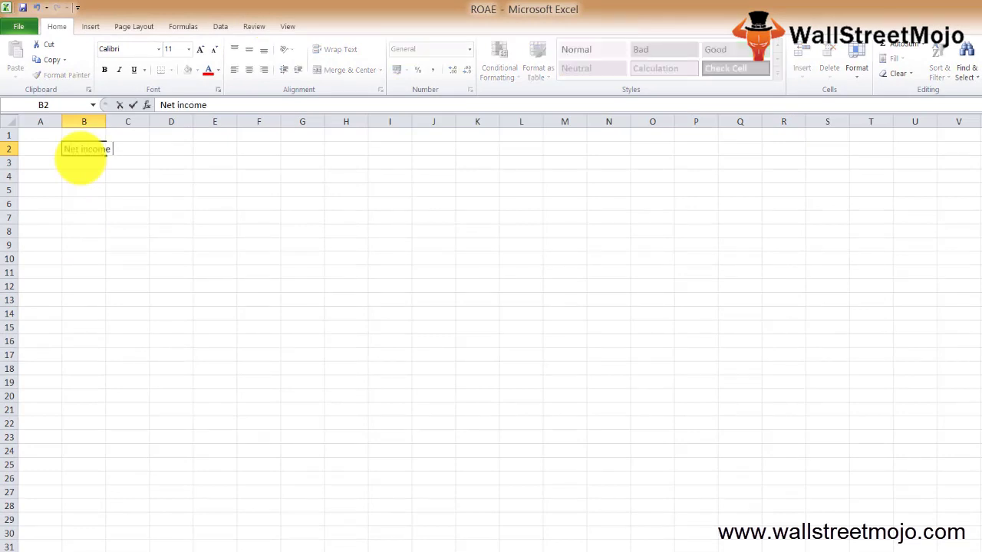
key(ctrl+Return)
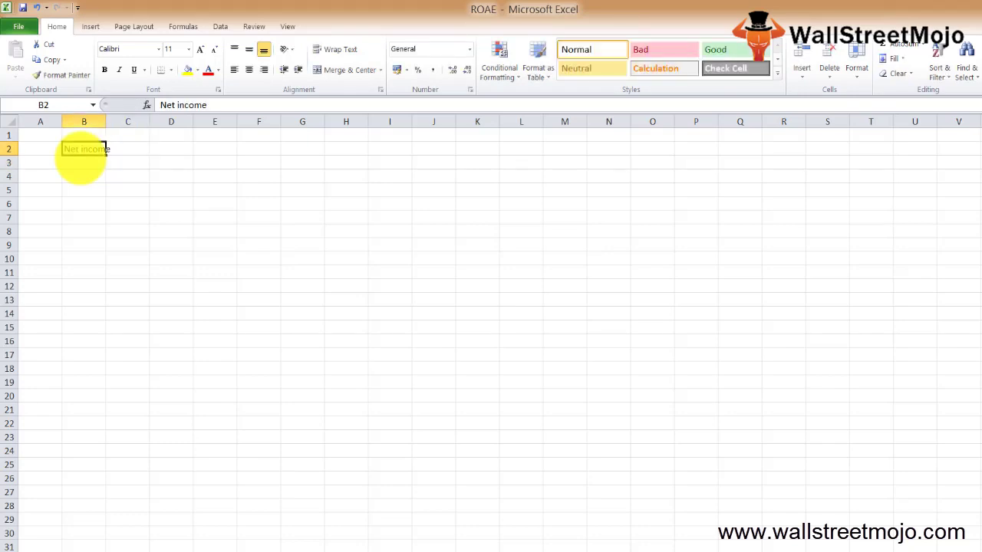
key(alt+h)
key(i)
key(i)
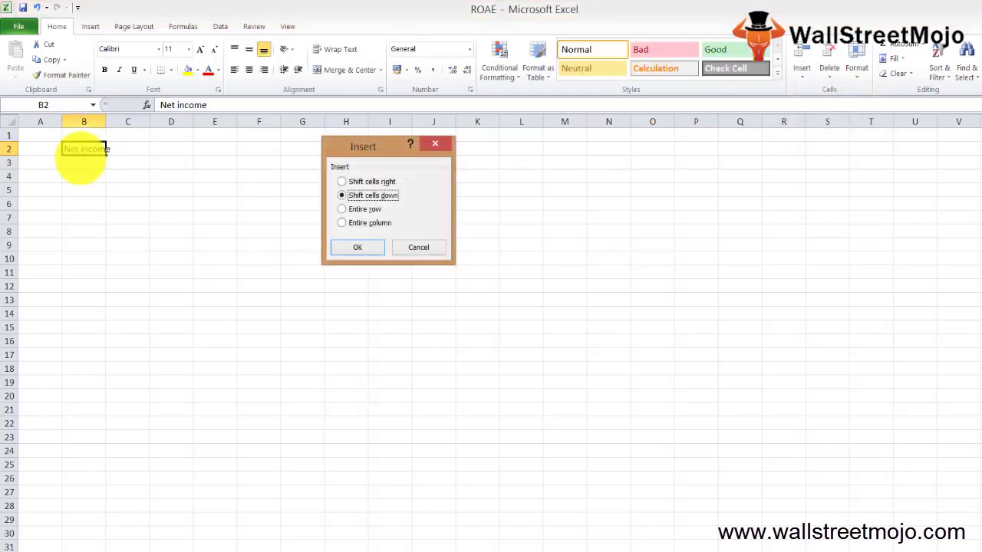
key(Escape)
key(alt)
key(h)
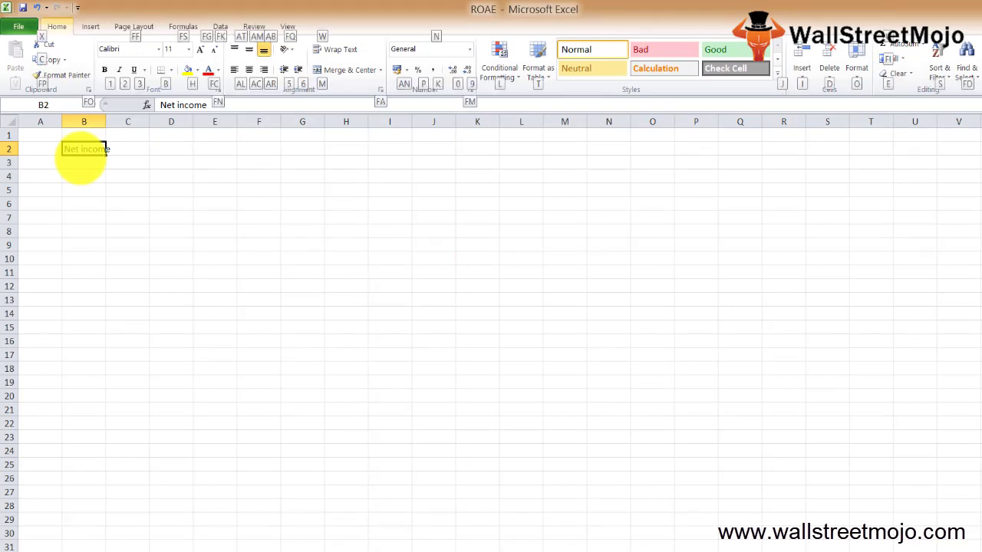
key(o)
key(i)
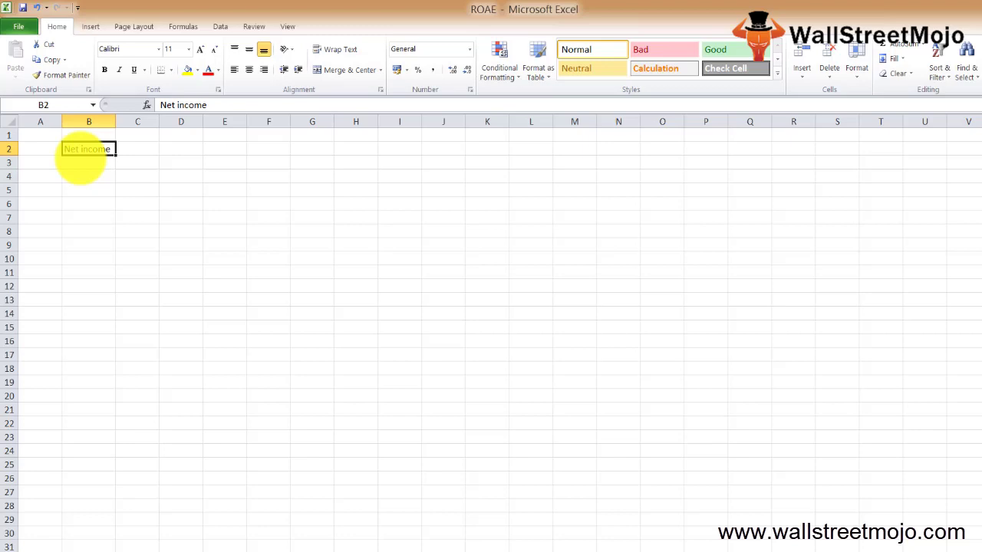
Step: Enter 'ROAE=' in B4, 'Net Income' in C4 and 'Average Shareholders Equity' in C5
key(Down)
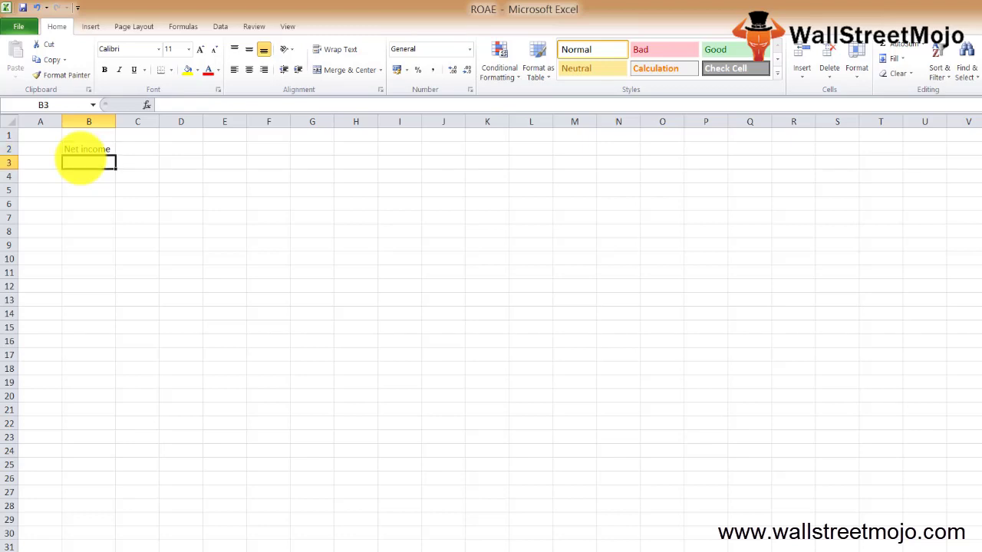
key(Down)
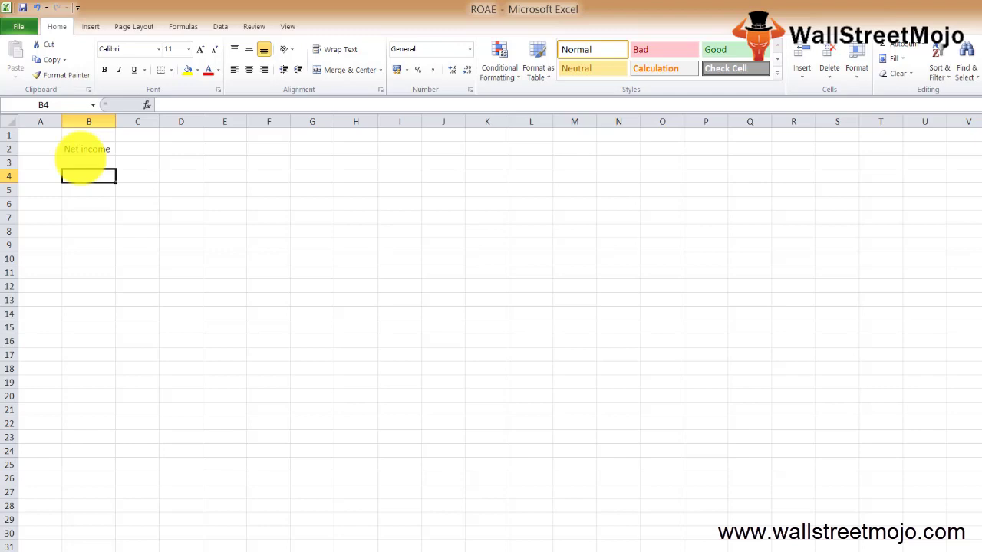
text(RO)
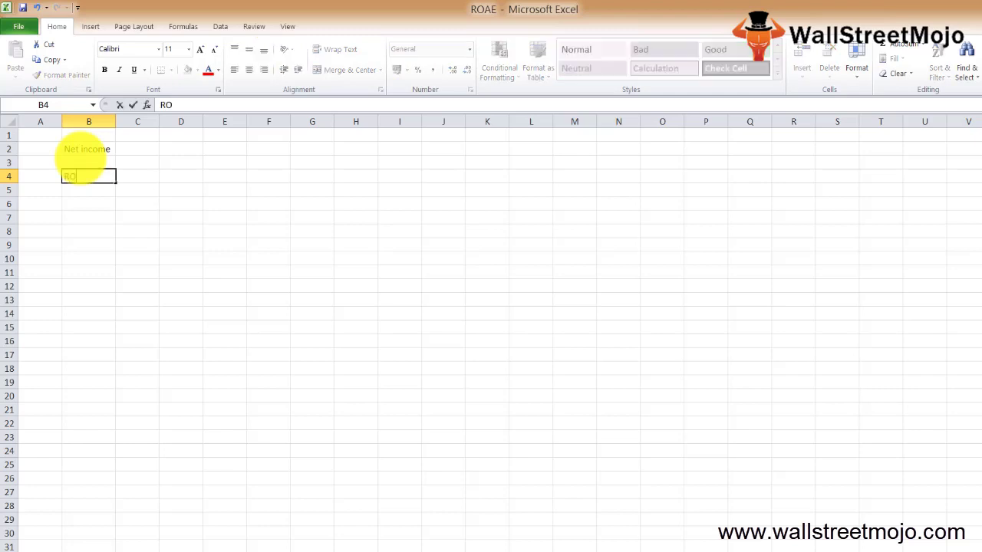
text(AE)
text(=)
key(Tab)
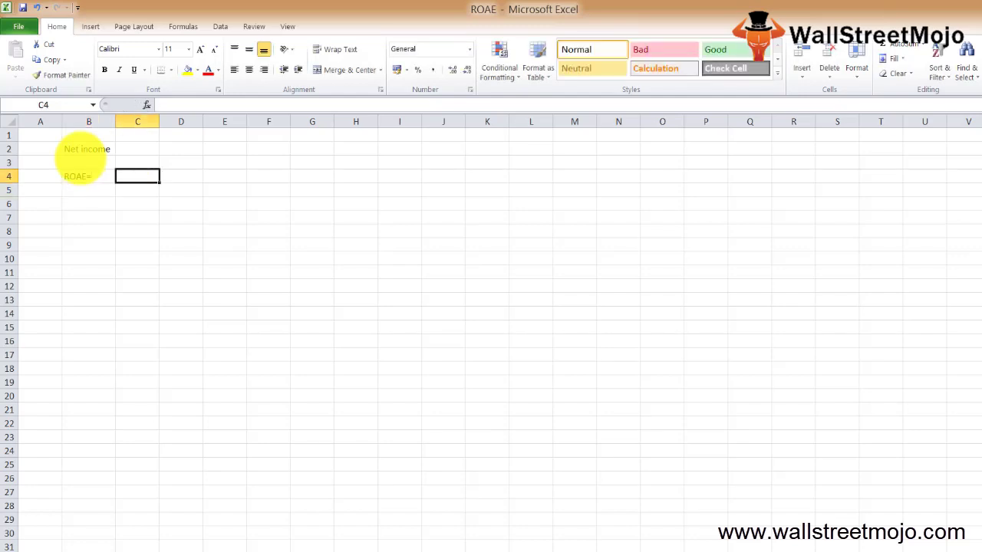
text(Net)
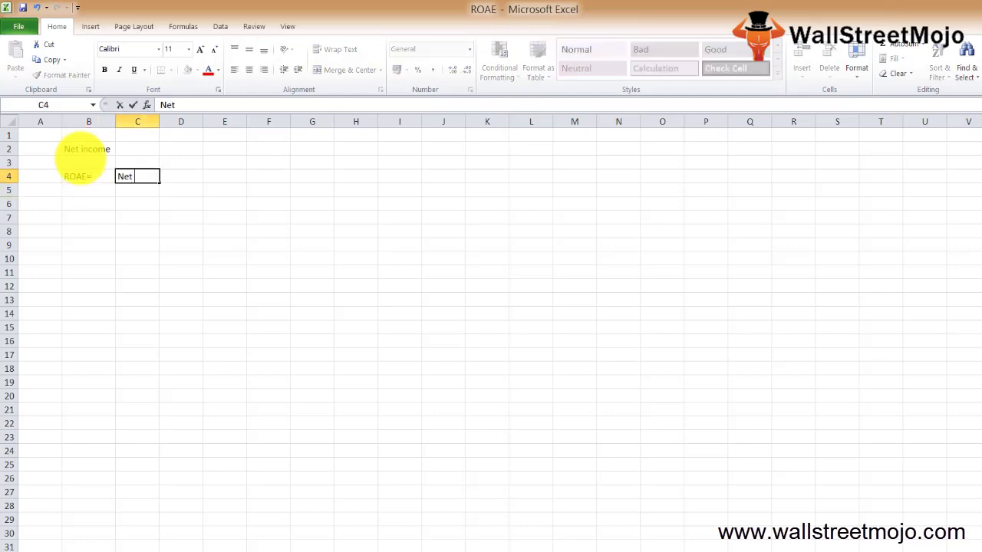
text( INcome)
key(Return)
text(Aver)
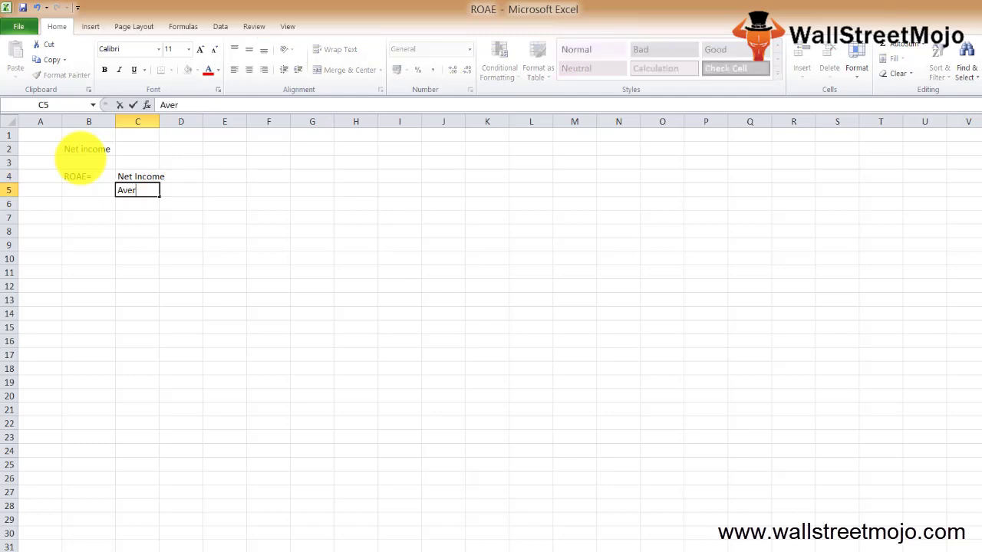
text(age Shar)
text(eholders)
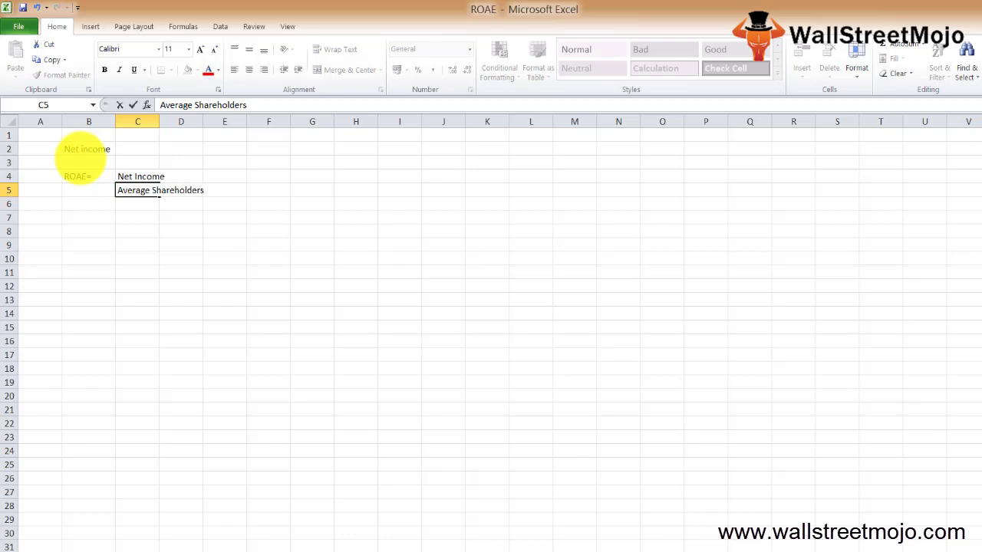
text( Equity)
key(Return)
Step: Select rows 4 and 5 holding the ROAE formula labels
key(Up)
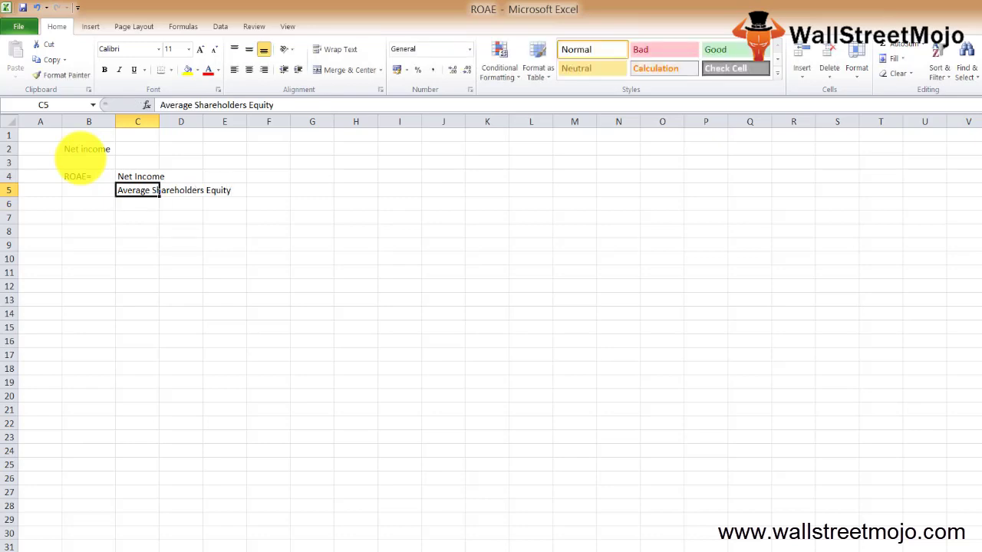
key(Down)
key(Down)
key(Down)
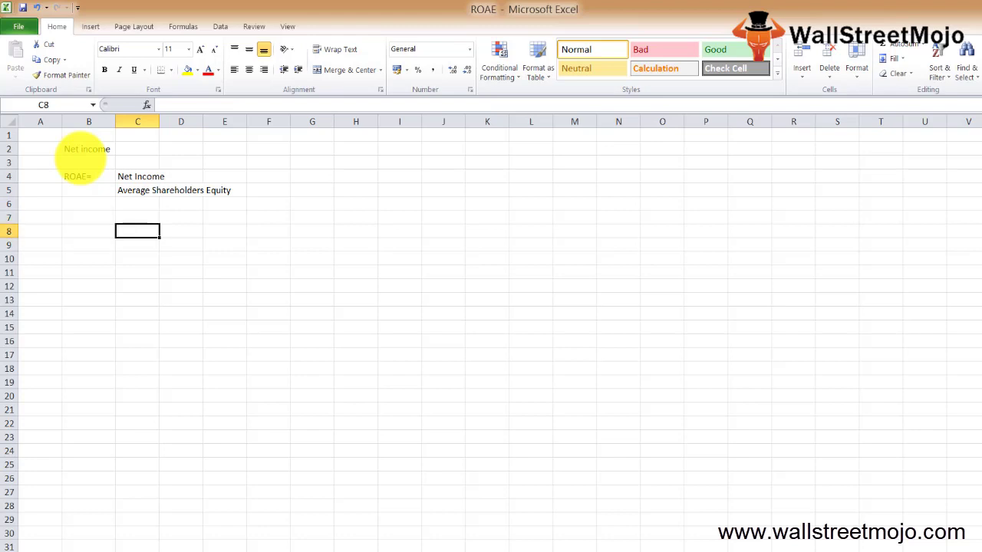
key(Up)
key(Up)
key(Up)
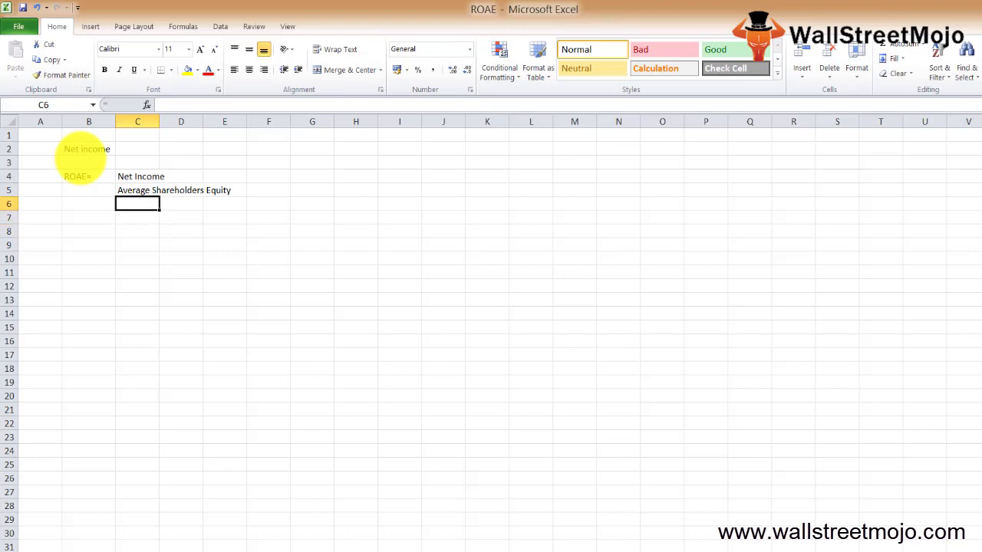
key(Up)
key(Up)
key(Down)
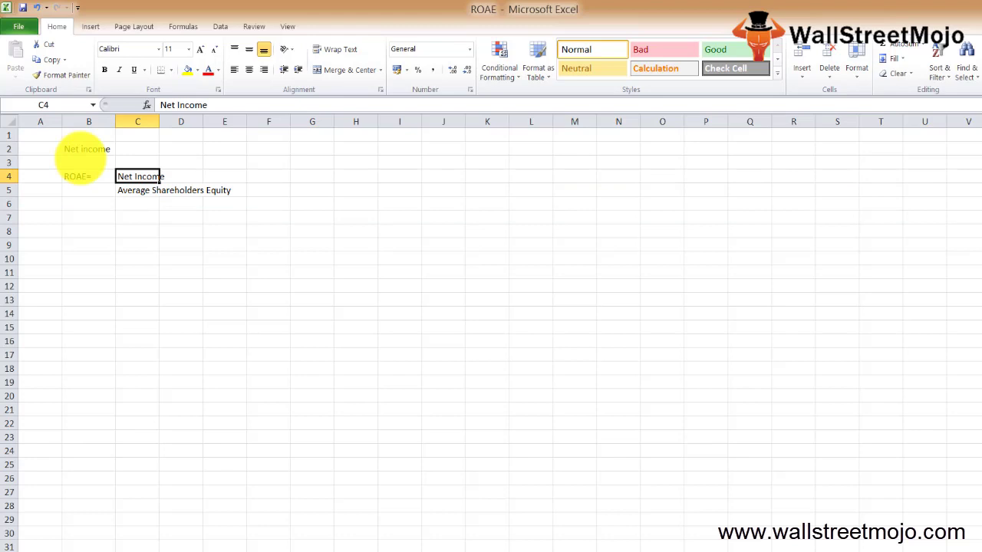
key(shift+space)
key(shift+Down)
key(shift+space)
key(shift+Down)
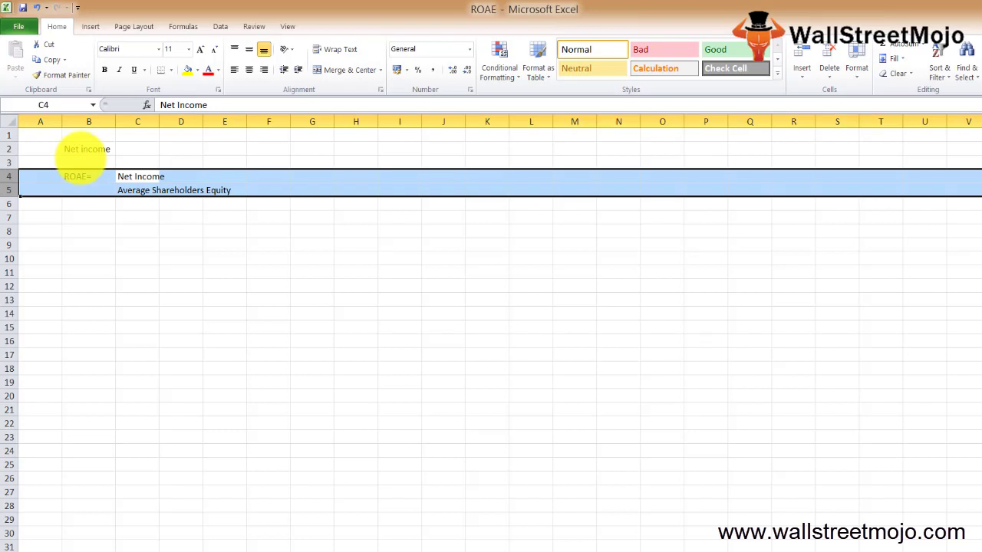
Step: Enter the heading 'Example' in B2 and 'Big Brothers' in B4
click(82, 151)
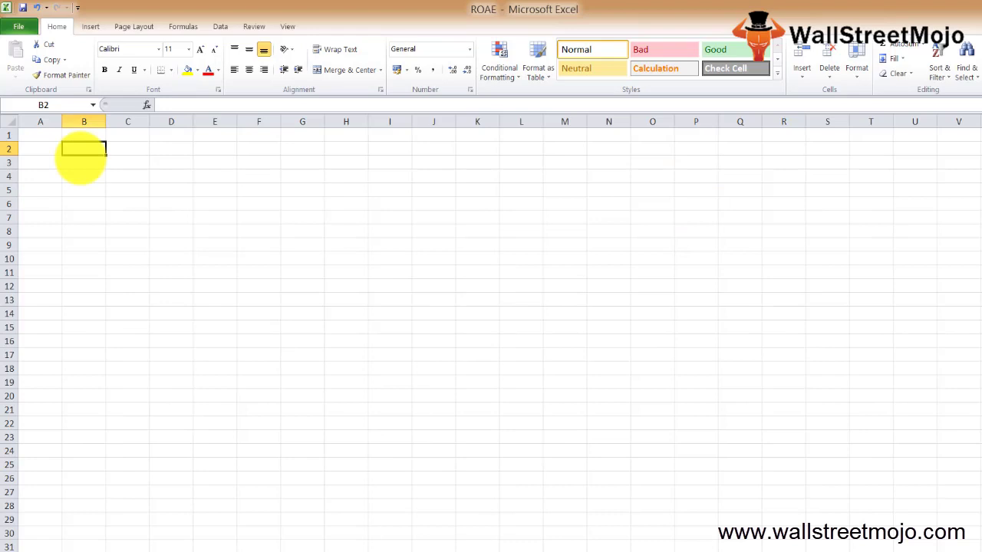
text(Exampl)
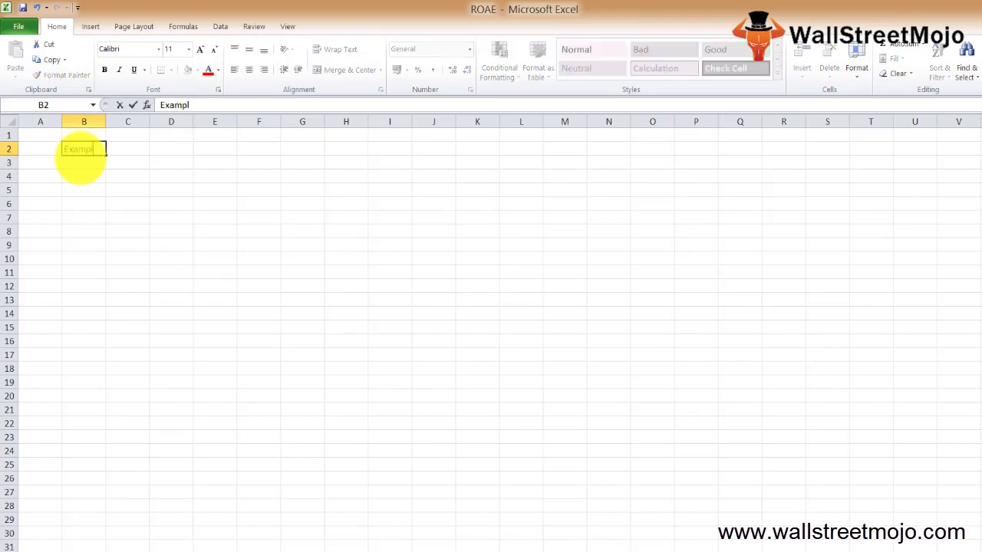
text(e)
key(Return)
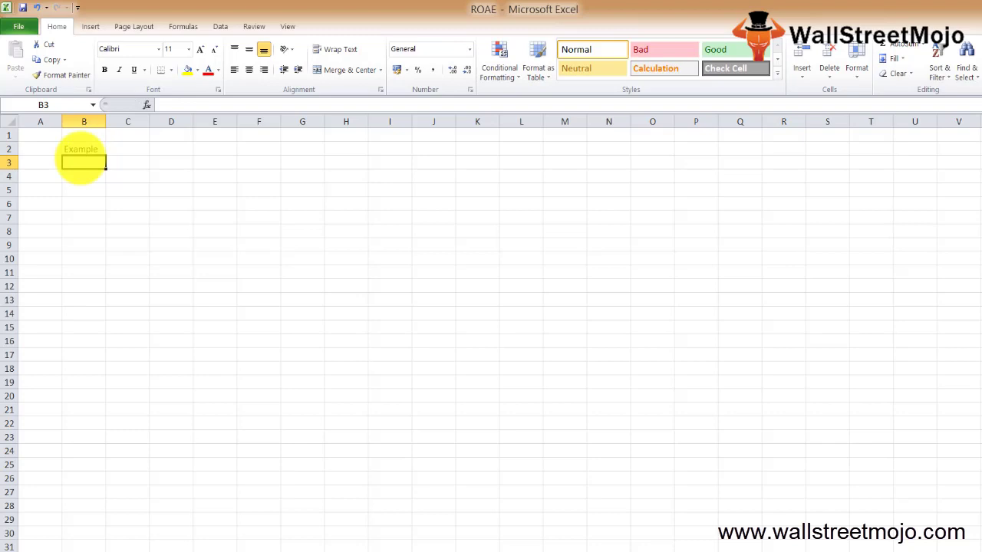
key(Down)
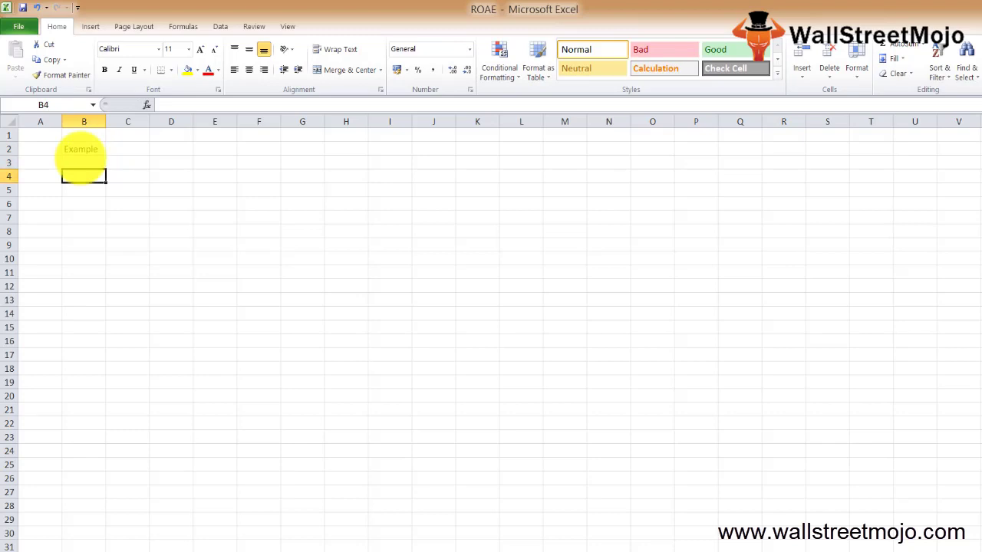
text(Big Brothe)
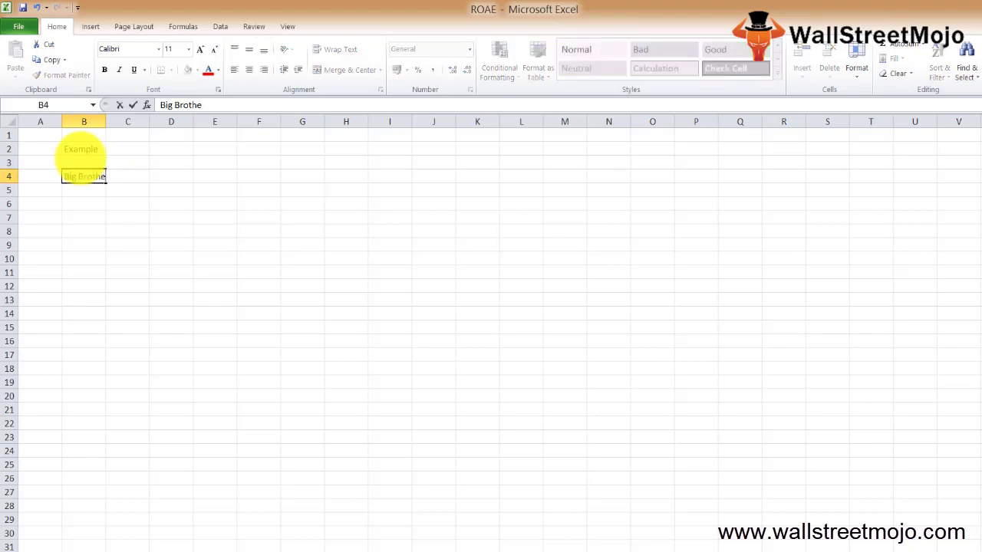
text(rs)
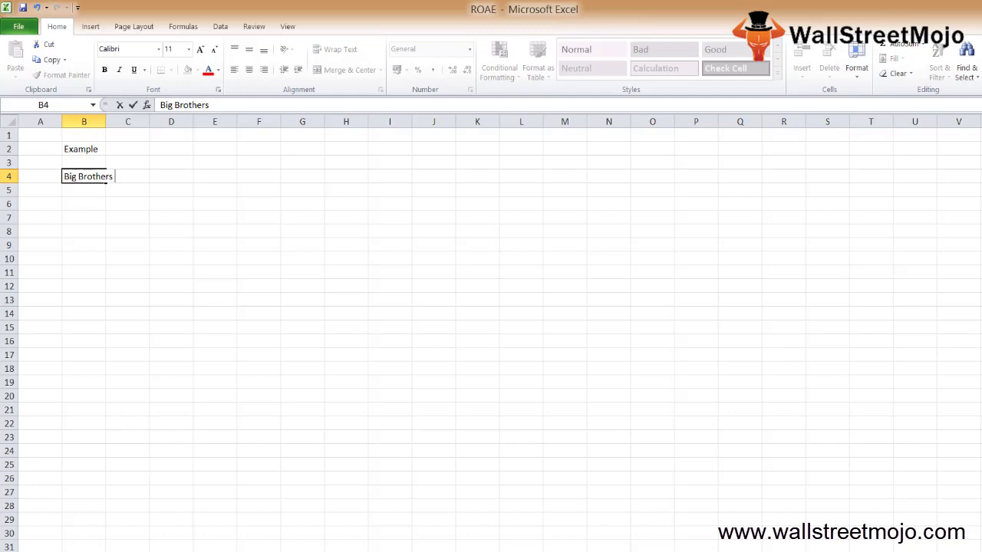
click(82, 191)
Step: Add 'Net Income' in B5 with 45000 in C5, AutoFitting column B
text(Net)
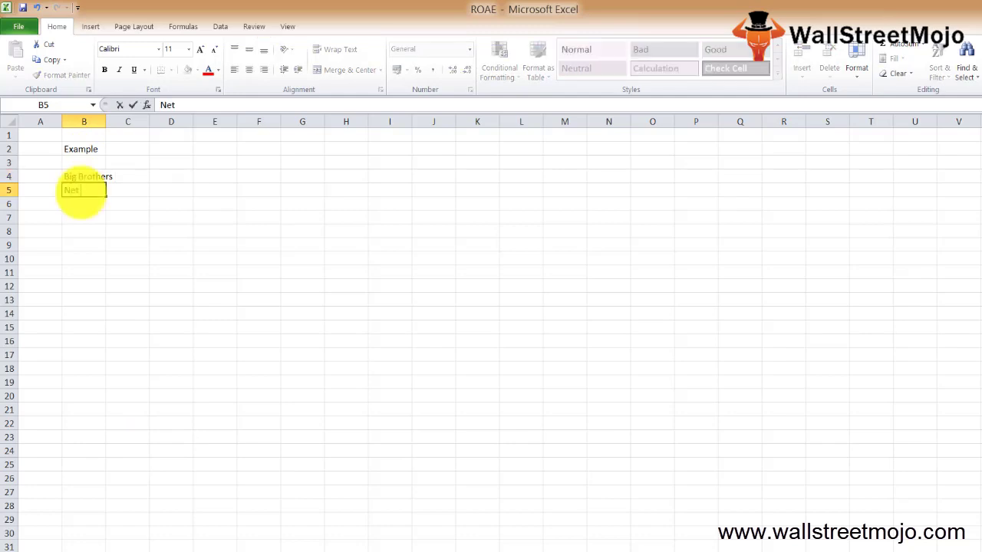
text( Income)
key(ctrl+Return)
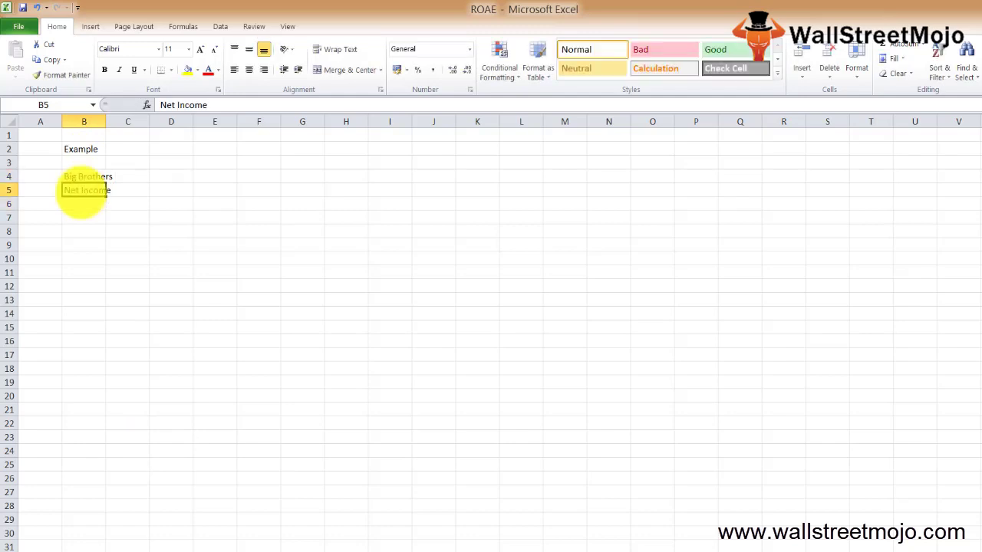
key(alt+h)
key(o)
key(i)
key(Right)
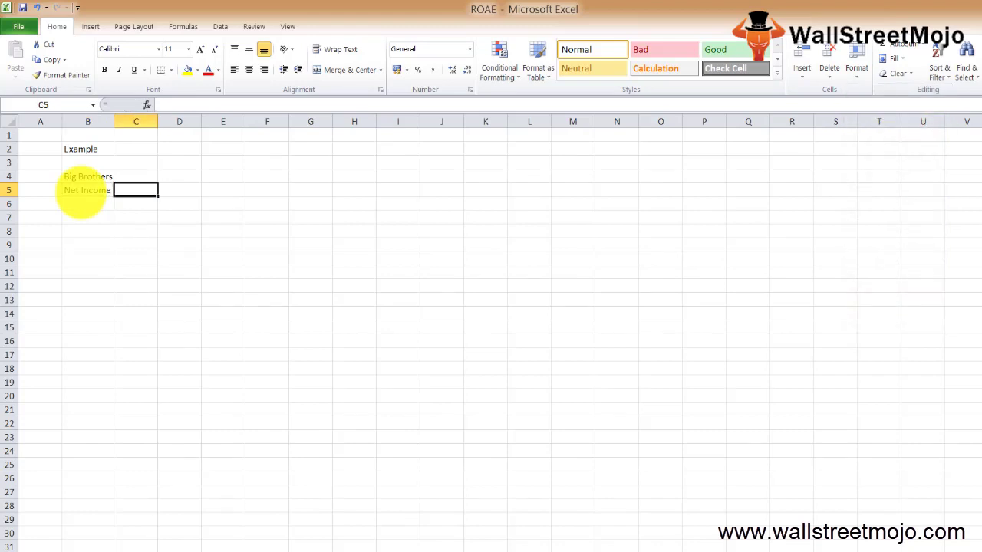
text(45000)
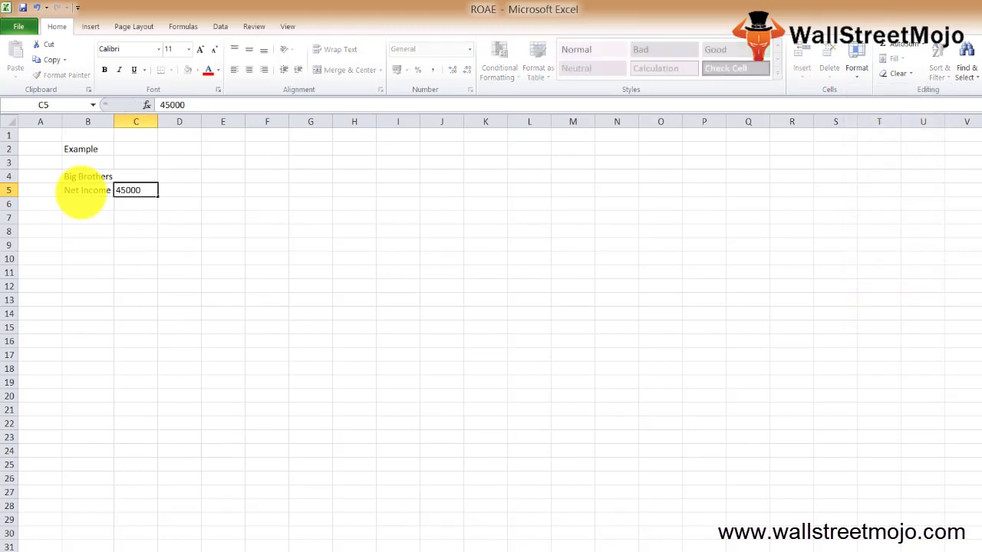
click(87, 203)
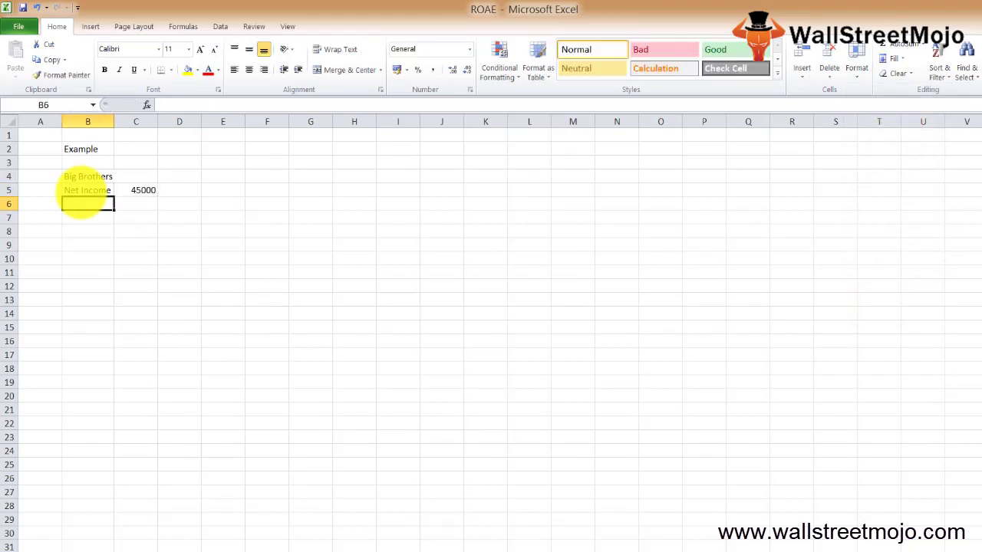
Step: Add 'Beg Shareholder equity' in B6 with 135000 in C6, AutoFitting column B
text(Beg Shar)
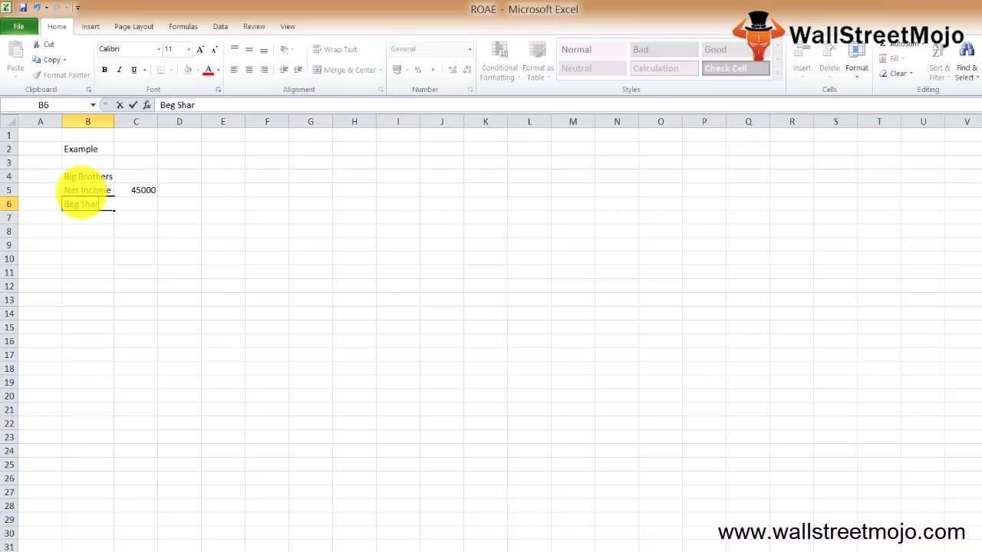
text(eholder eq)
text(uity)
click(85, 204)
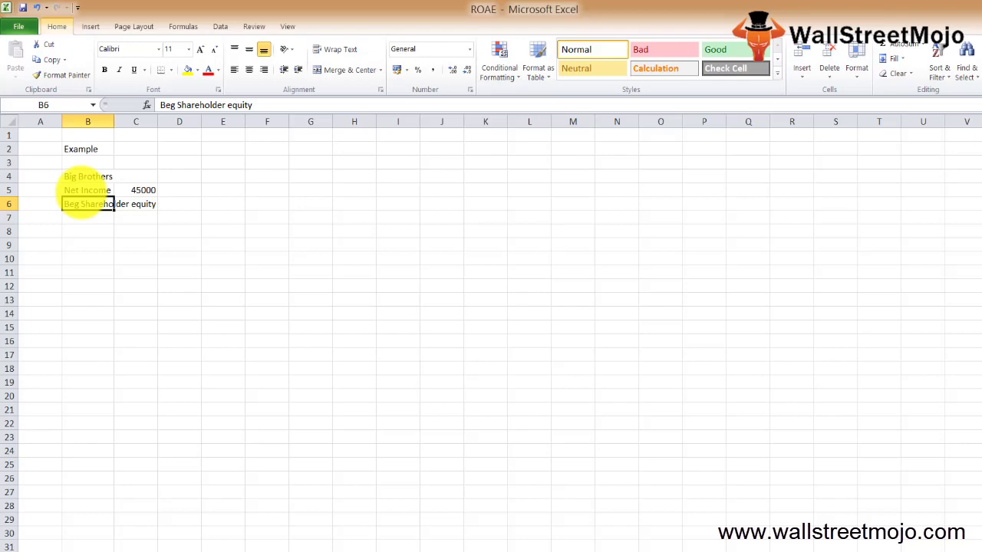
key(alt+h)
key(o)
key(i)
key(Right)
text(13)
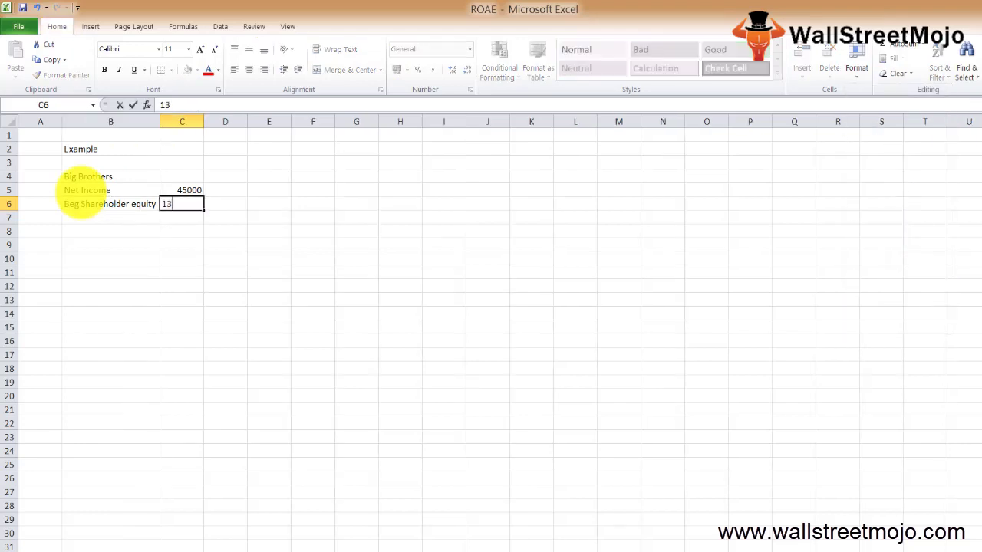
text(5000)
key(Return)
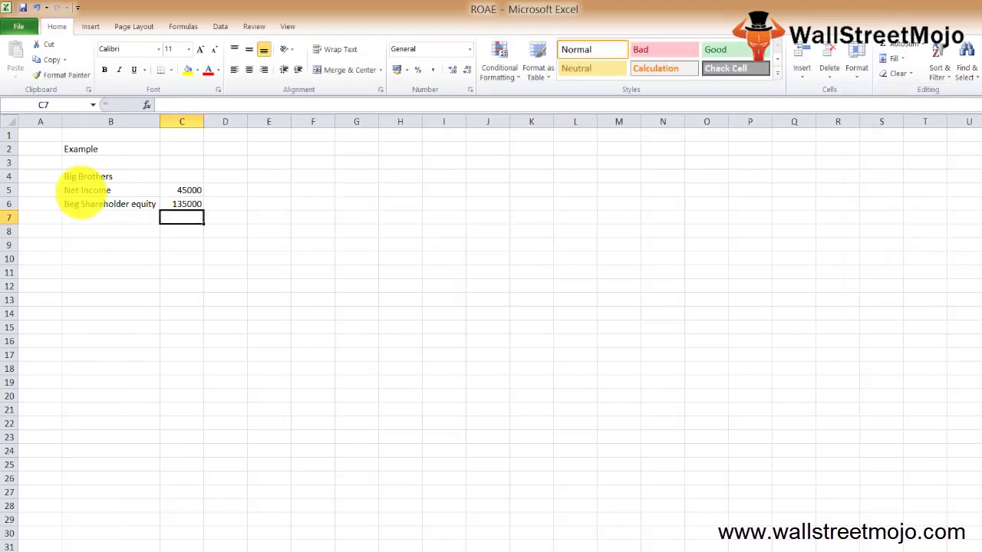
Step: Add 'Ending Shareholders Equity' in B7 with 165000 in C7
key(Left)
text(Endin)
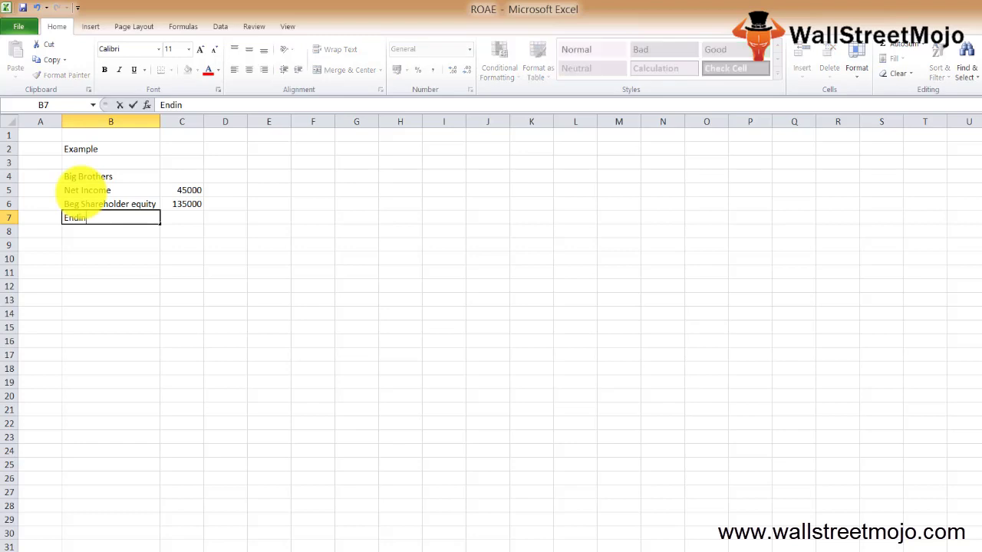
text(g S)
text(hareholders )
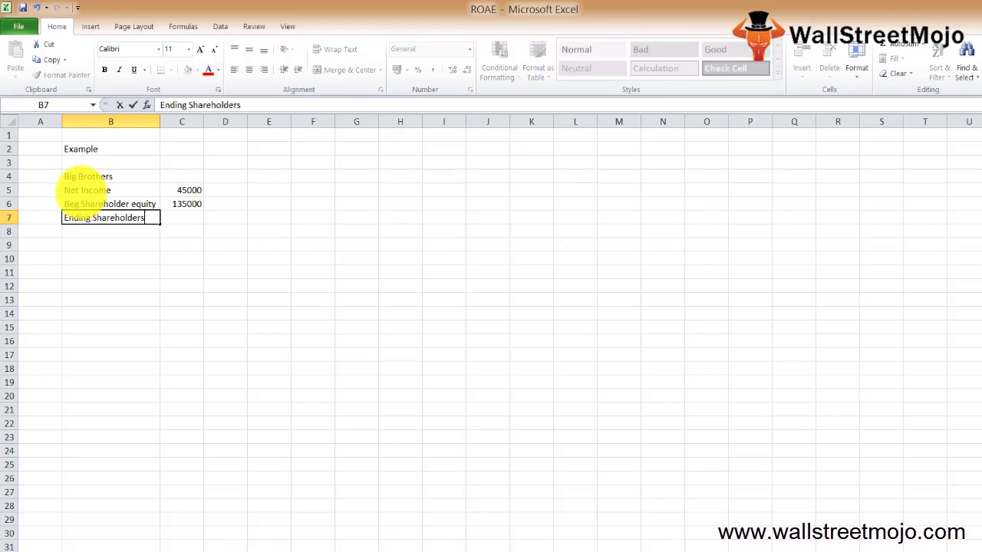
text(Equity)
key(Return)
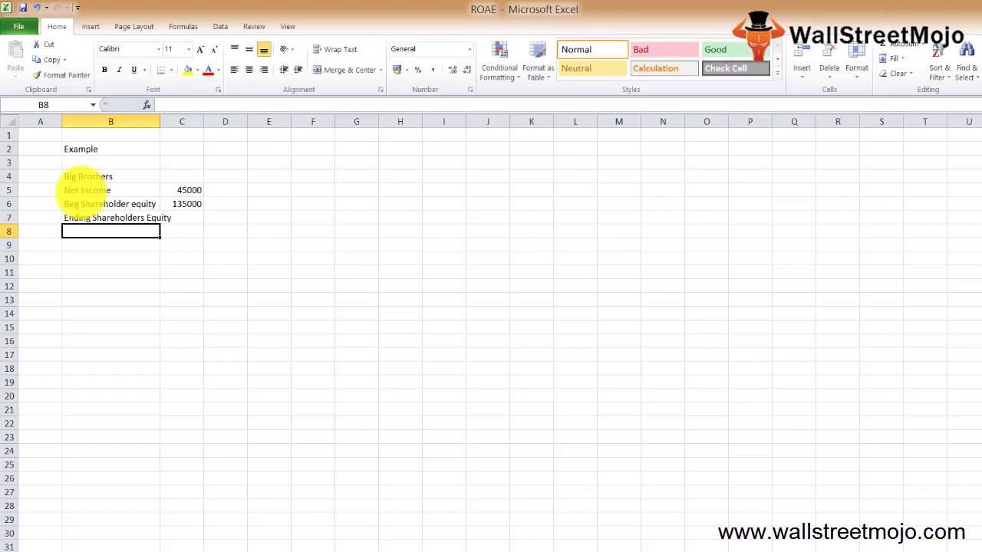
key(Up)
key(Right)
text(16500)
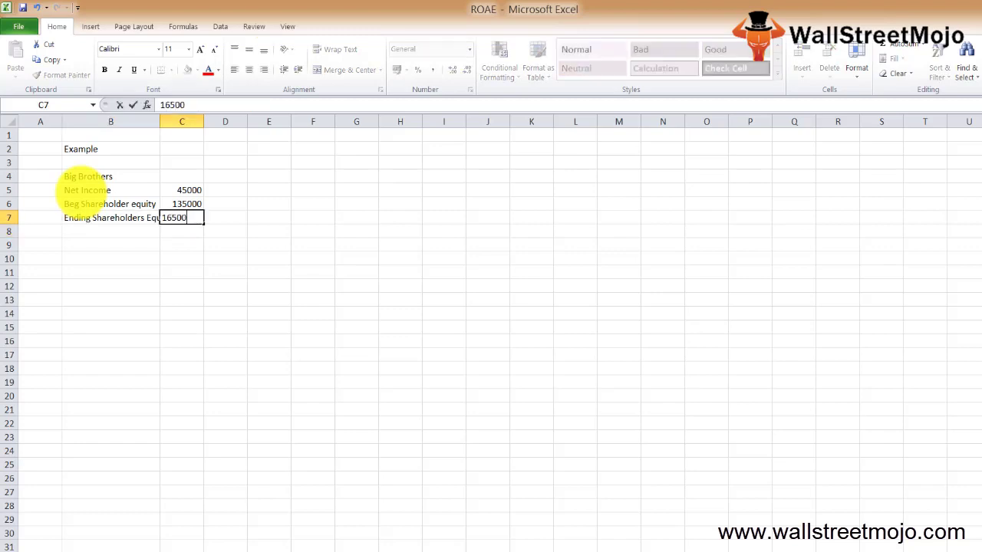
text(0)
key(Return)
Step: Label B9 'Return on Average Equity' and start its abbreviation in C9
key(Down)
key(Left)
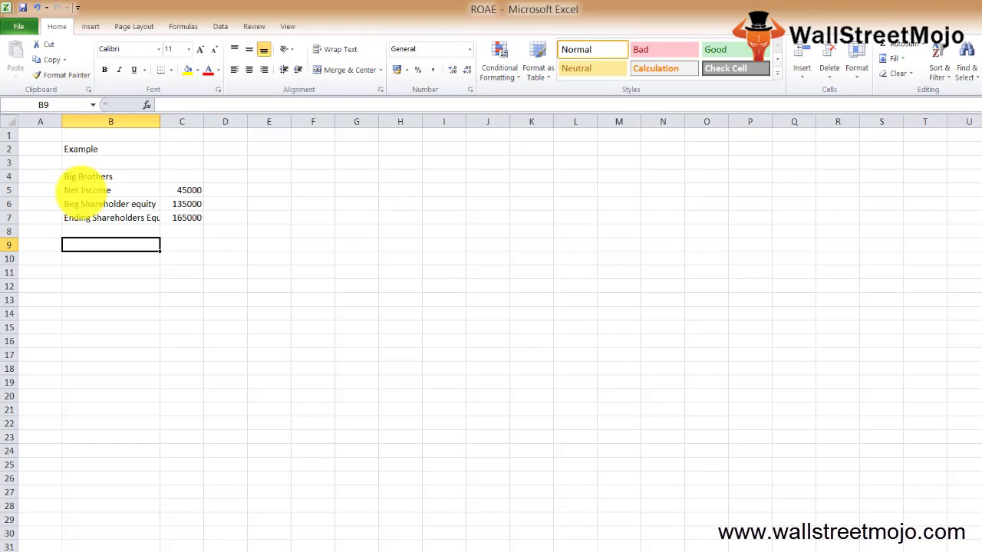
text(Re)
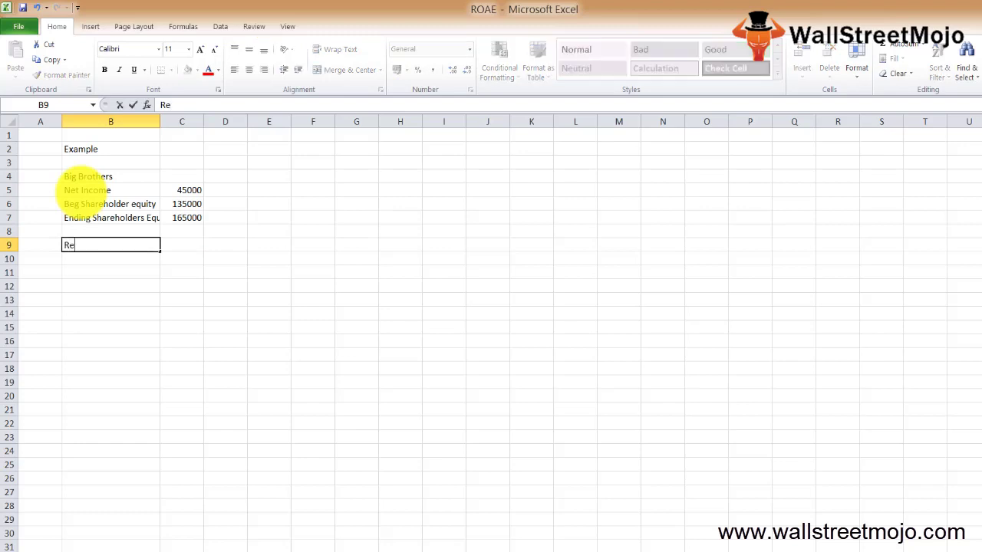
text(turn on A)
text(verage E)
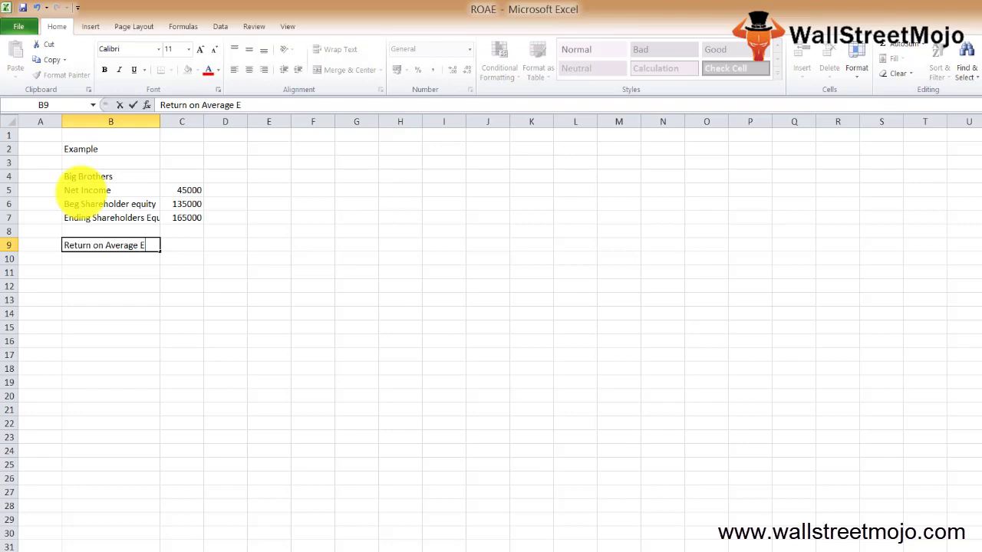
text(quity)
key(ctrl+Return)
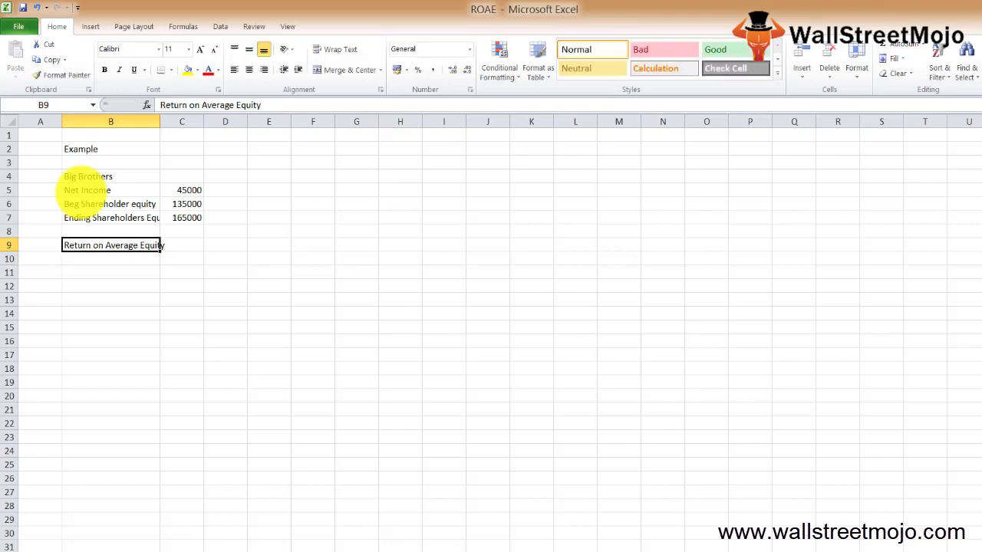
key(Right)
text(RO)
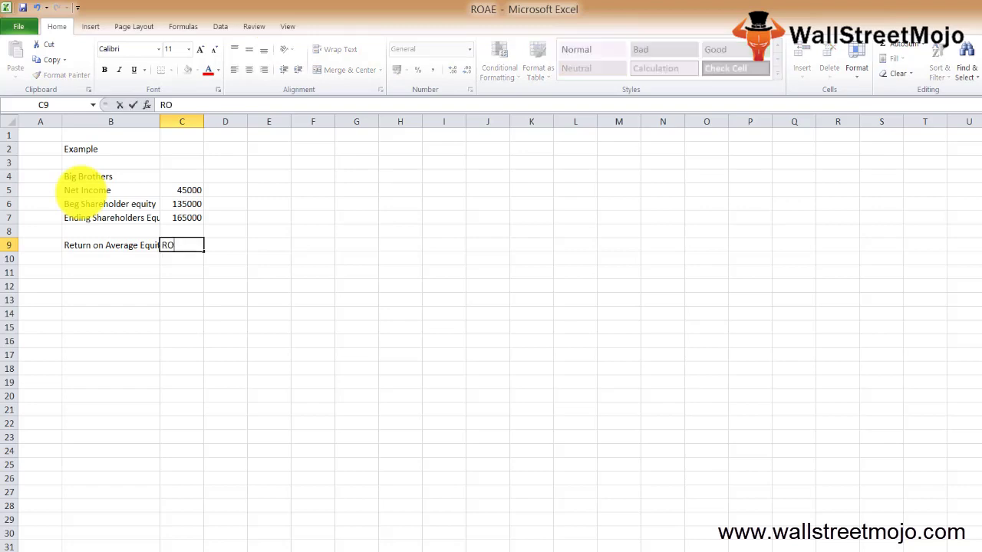
text(ARE)
Step: Correct the C9 text from 'ROARE' to 'ROAE'
key(BackSpace)
key(BackSpace)
text(E)
key(Return)
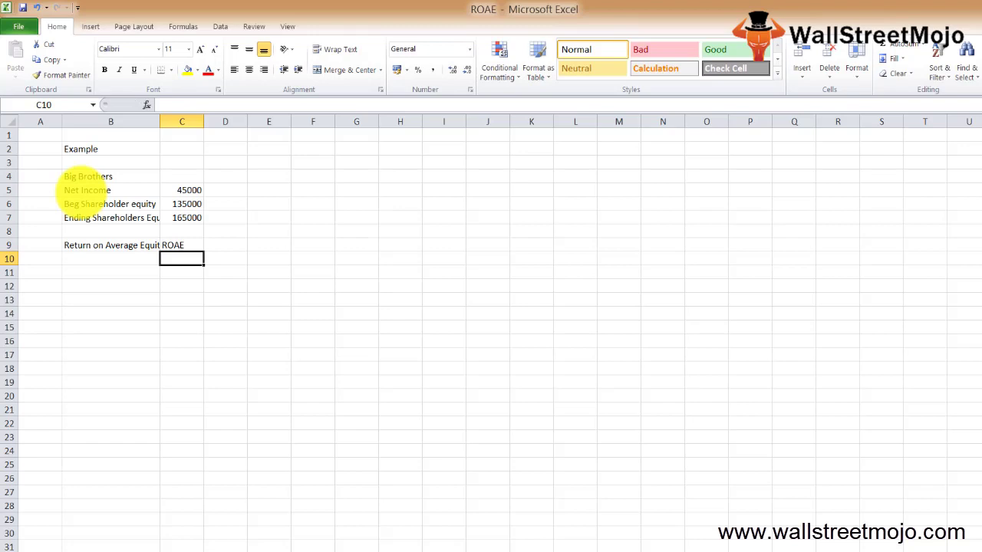
key(Down)
key(Down)
key(Down)
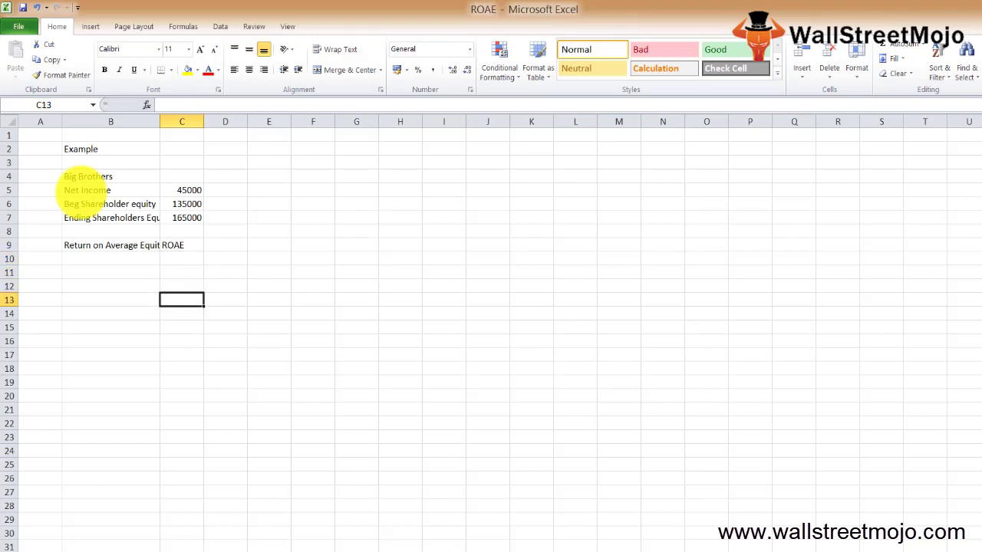
key(Left)
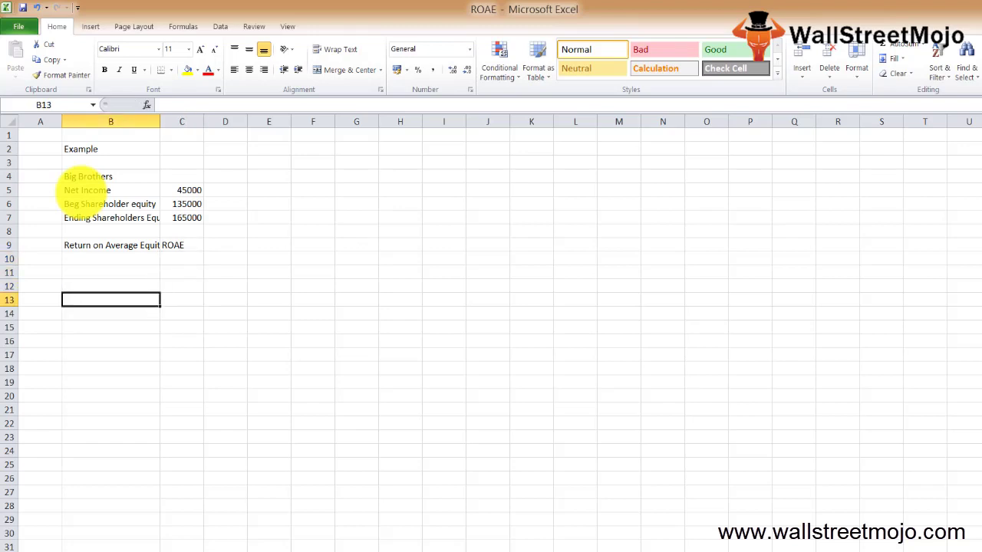
key(Up)
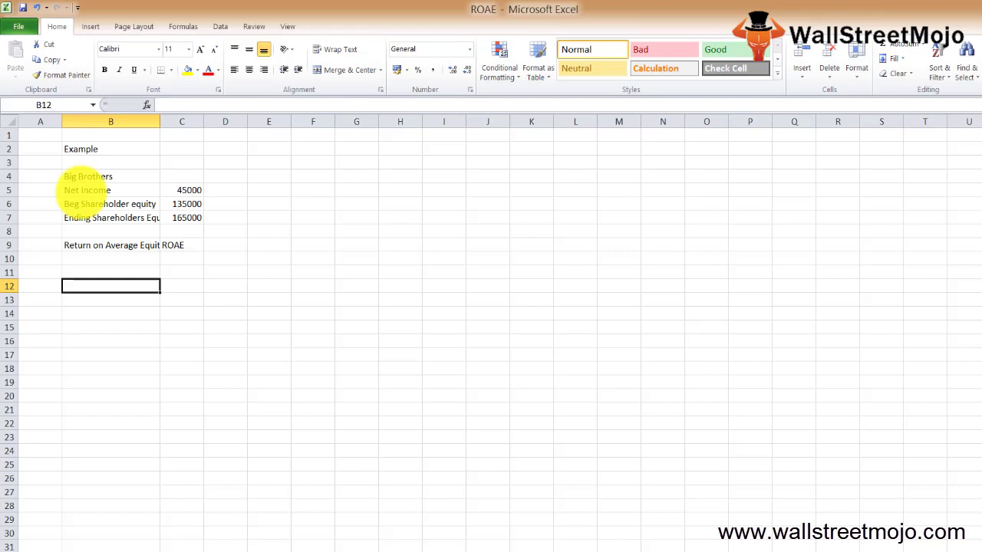
Step: Label B12 'Average Shareholders Equity' and AutoFit column B
text(Average)
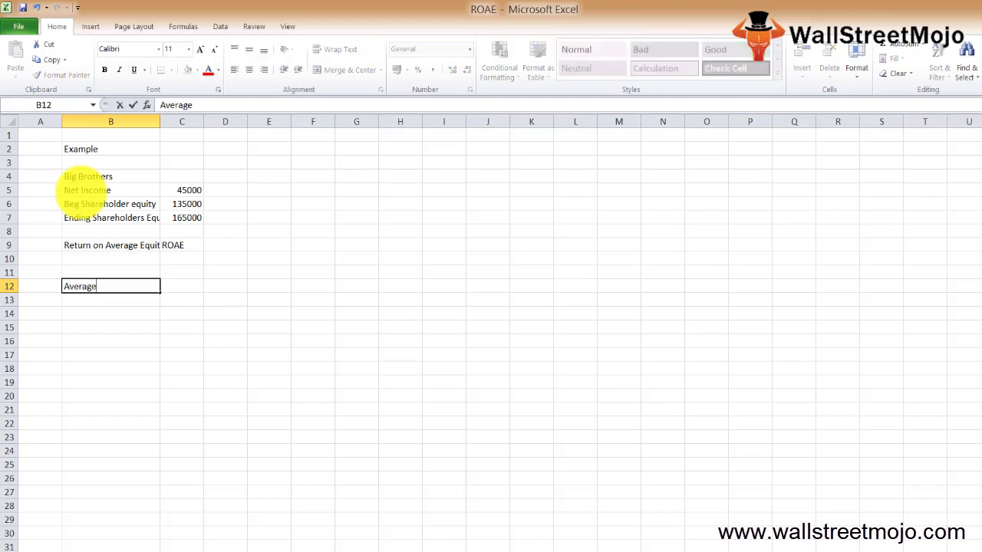
text( Shareholders)
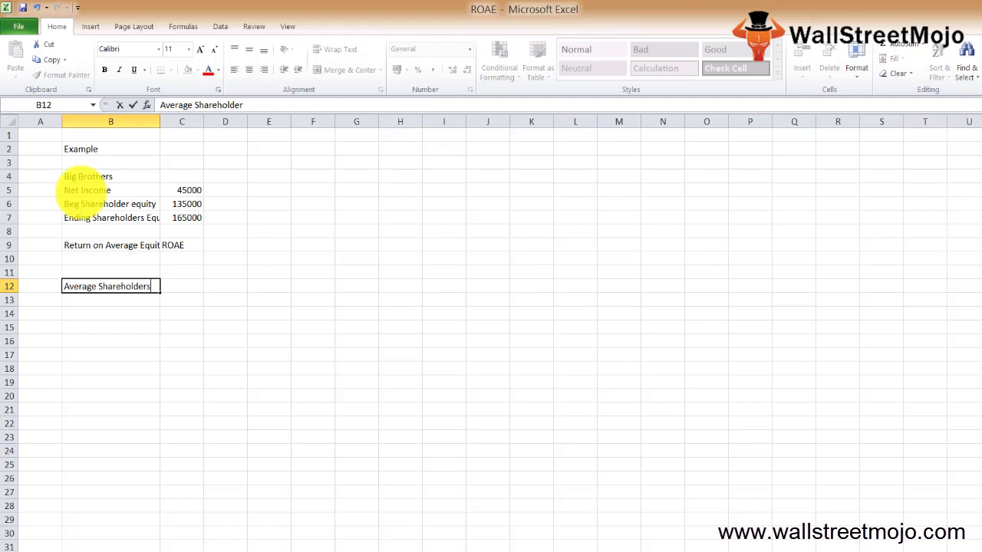
text( Equity)
key(ctrl+Return)
key(alt)
key(h)
key(o)
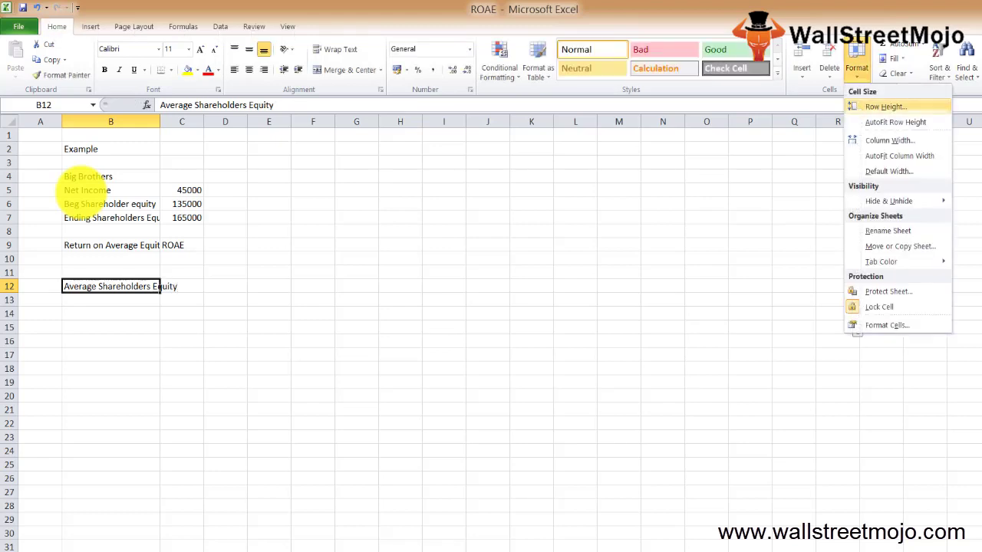
key(i)
Step: Sum beginning and ending shareholders' equity in C12, giving 300000
key(Right)
text(=)
key(Up)
key(Up)
key(Up)
key(Up)
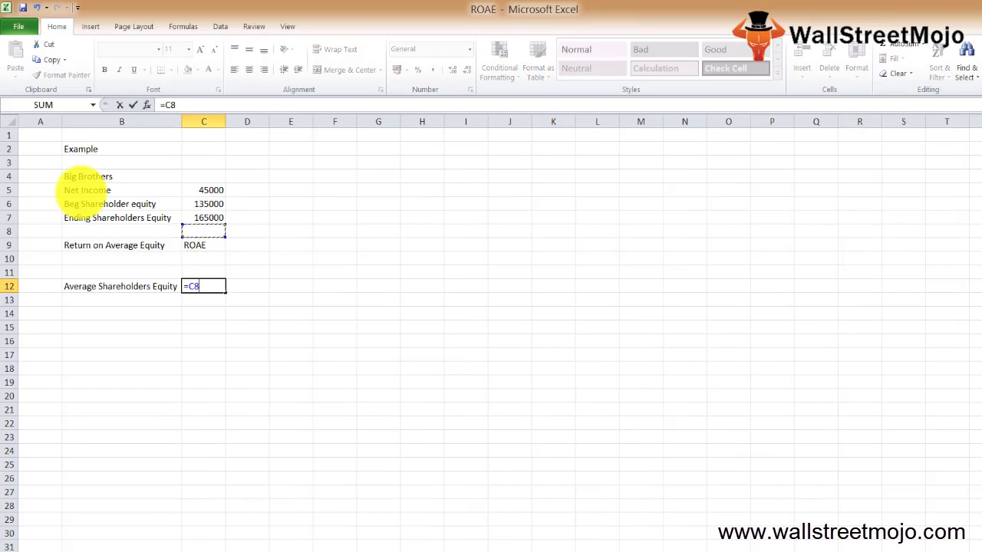
key(Up)
key(Up)
text(+)
key(Up)
key(Up)
key(Up)
key(Up)
key(Up)
key(ctrl+Return)
Step: Divide the C12 sum by 2 in D12, giving 150000
key(Right)
text(=)
key(Left)
text(/)
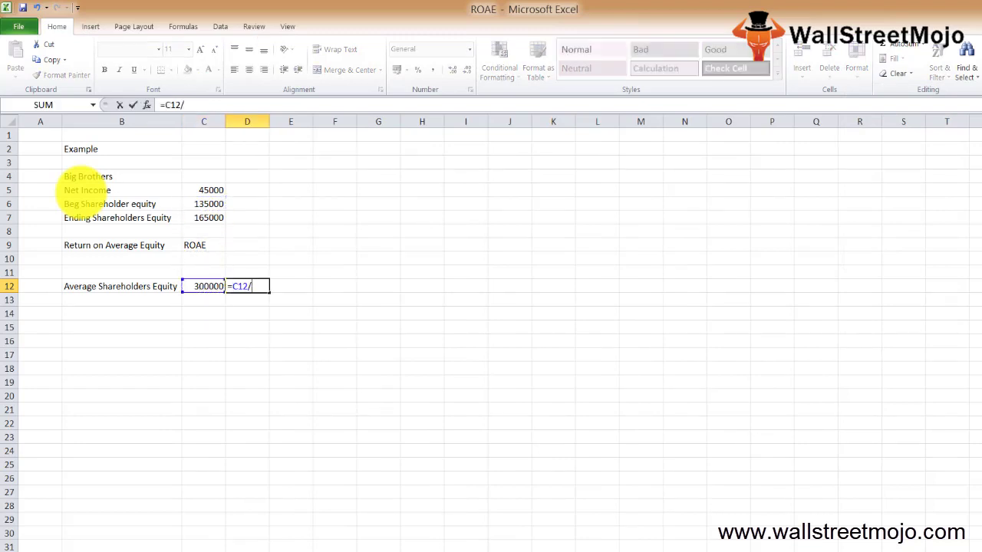
text(2)
key(Return)
key(Up)
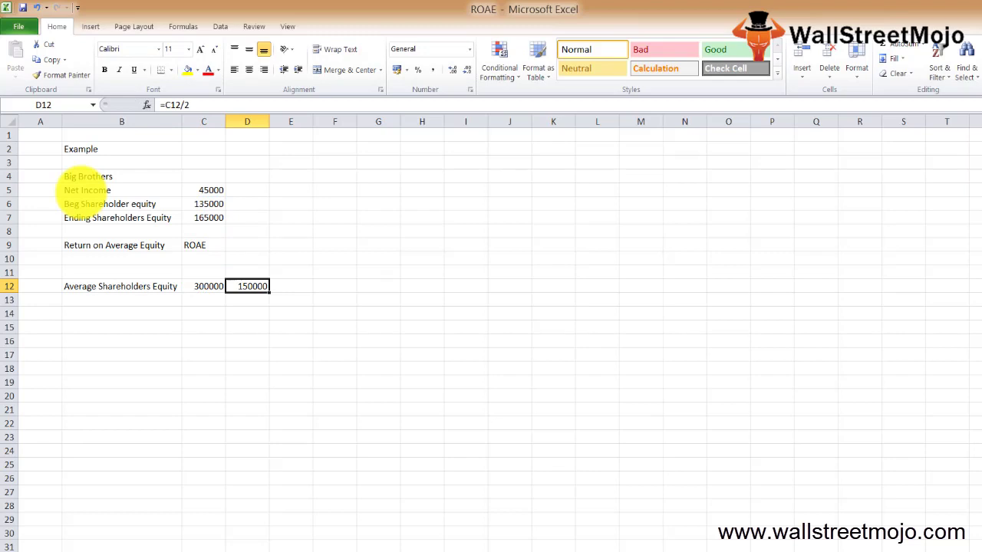
key(Down)
key(Left)
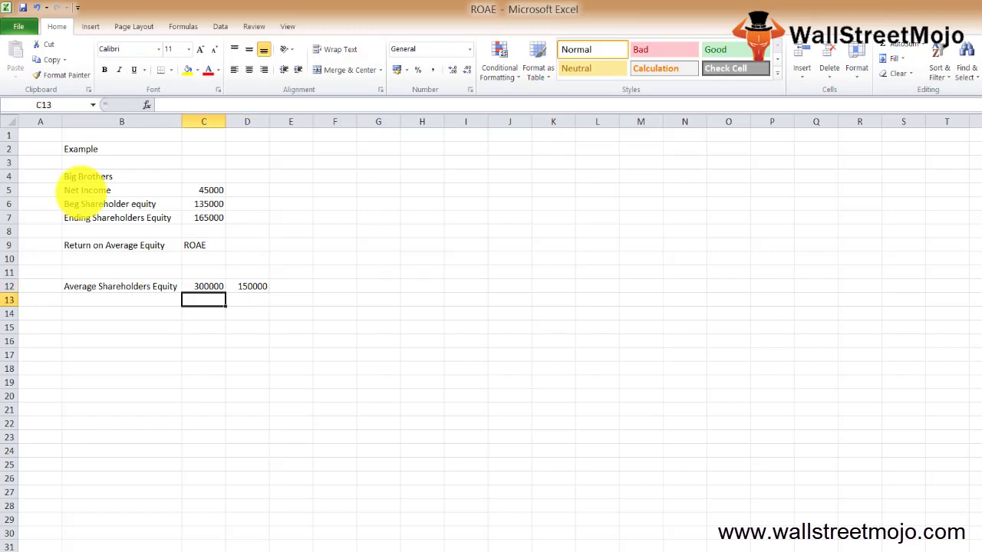
Step: Label row 13 'Net Income' and reference the 45000 net income value beside it
key(Left)
text(Net)
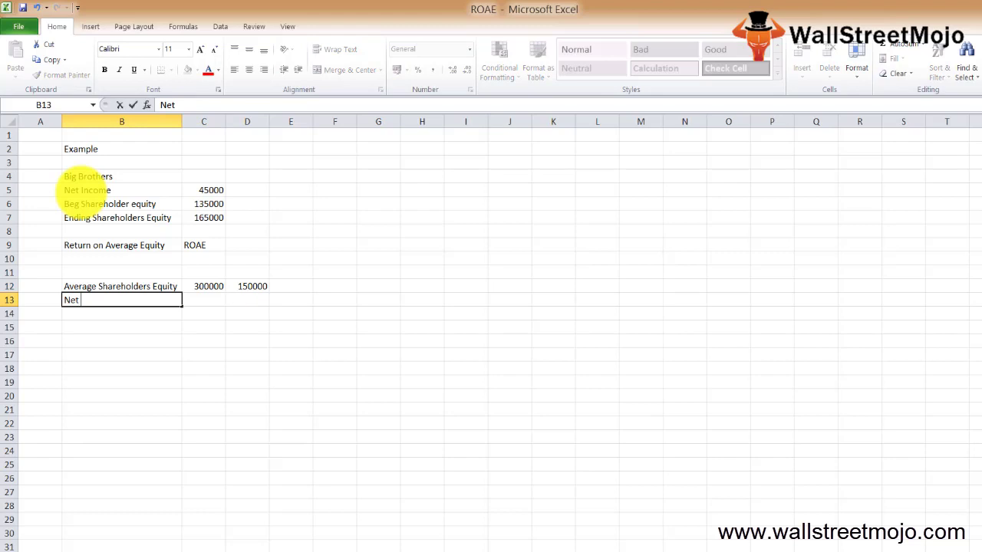
text( Income)
key(Return)
key(Up)
key(Right)
text(=)
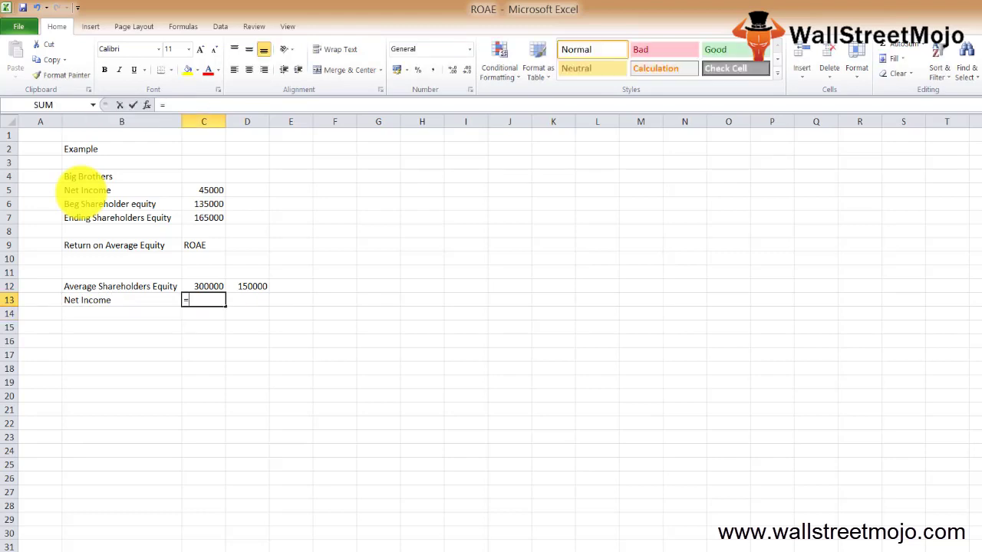
key(Up)
key(Up)
key(Up)
key(Up)
key(Up)
key(Up)
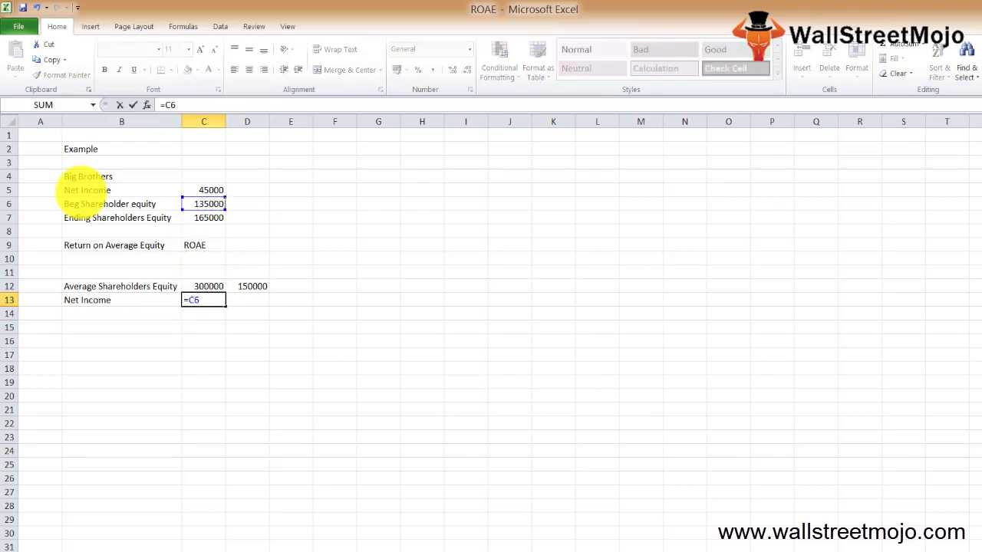
key(Escape)
key(Right)
text(=)
key(Up)
key(Up)
key(Up)
key(Up)
key(Up)
key(Left)
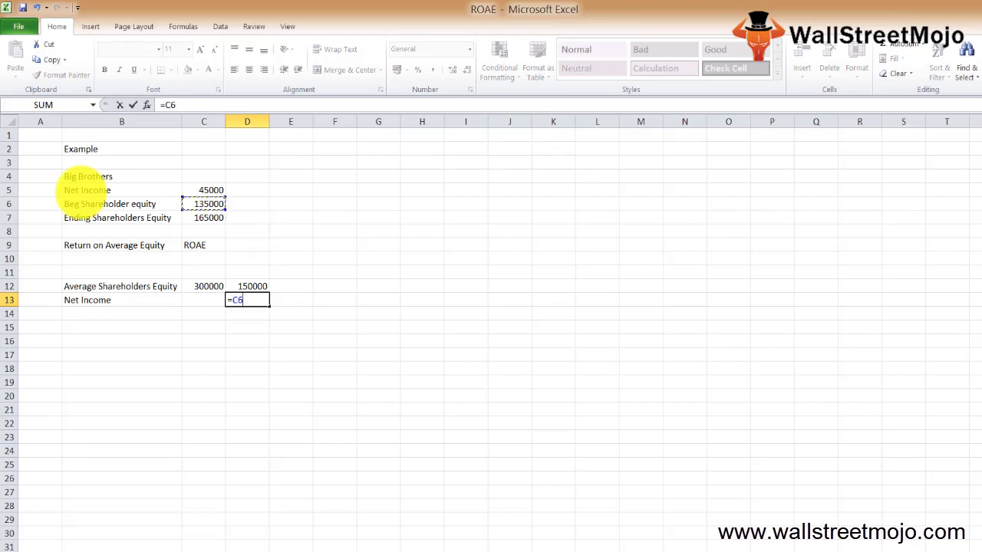
key(Up)
key(Return)
key(Up)
key(Left)
key(Left)
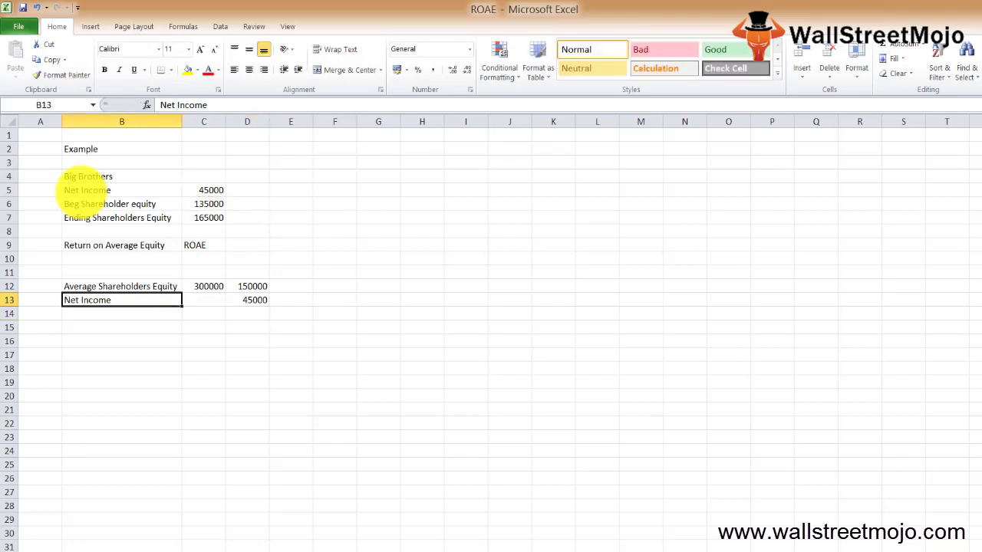
Step: Add a 'ROAE=' row referencing net income 45000 and average equity 150000 below it
key(Down)
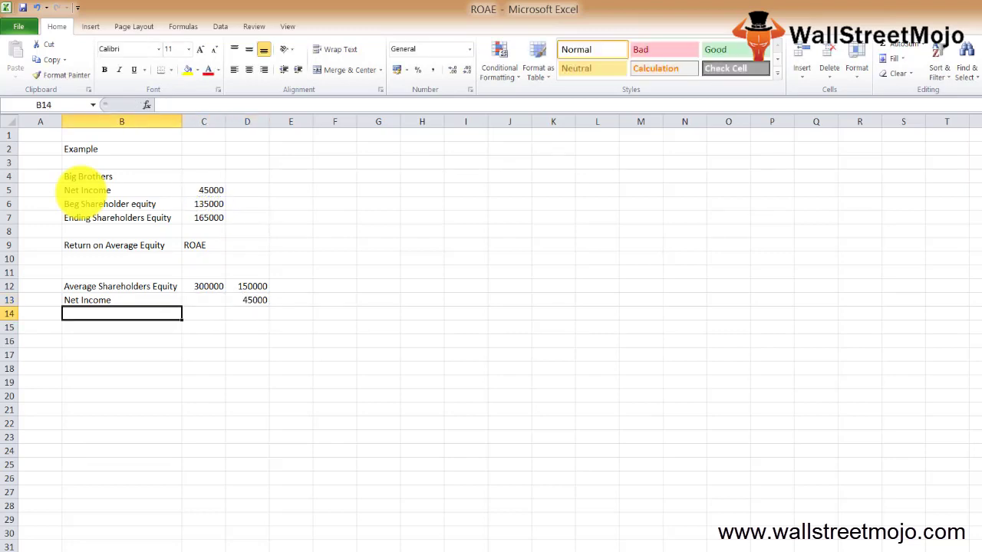
key(Down)
key(Down)
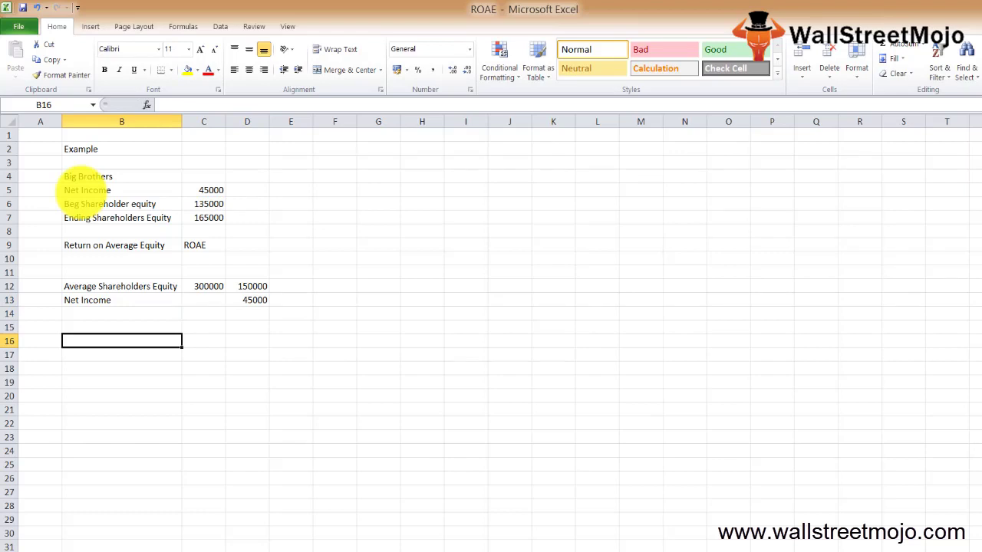
text(RO)
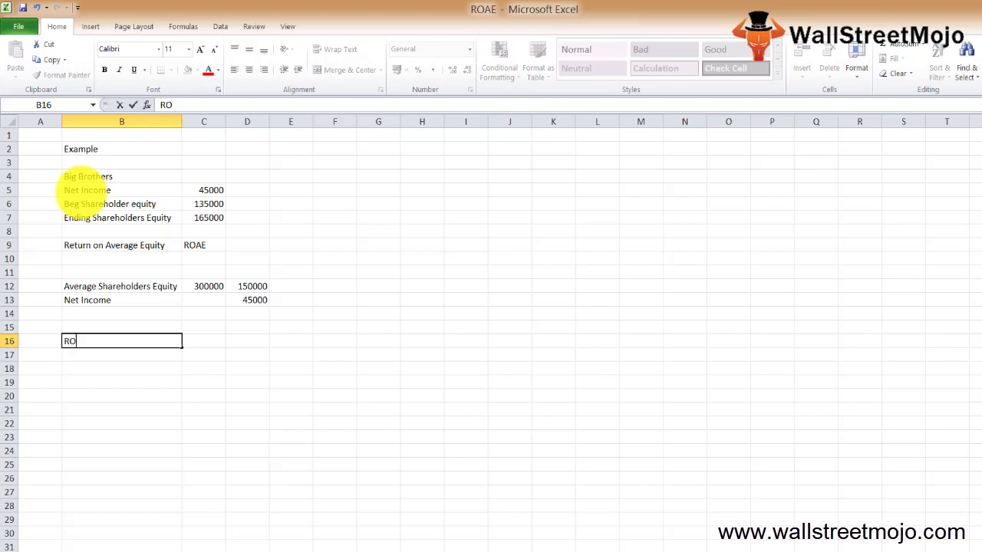
text(AE)
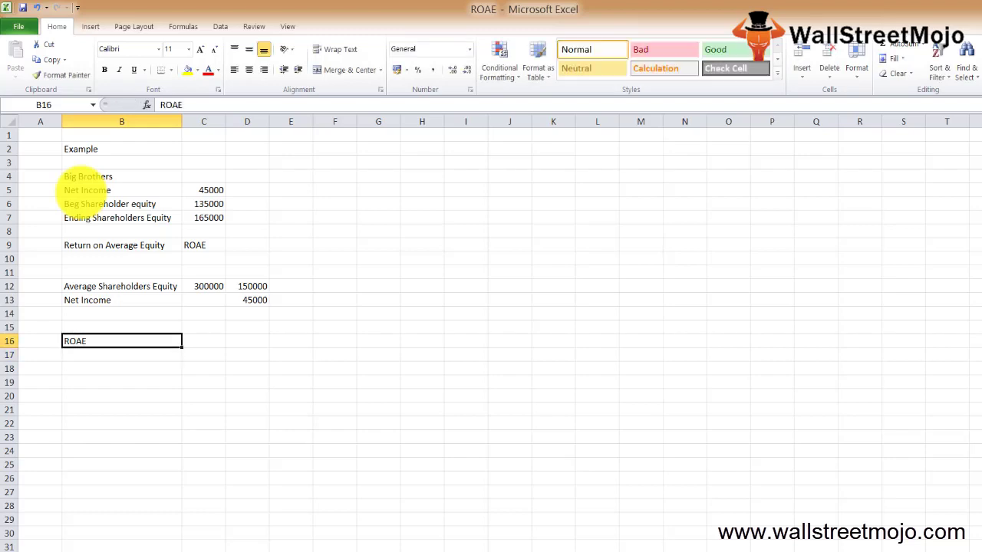
text(=)
key(Return)
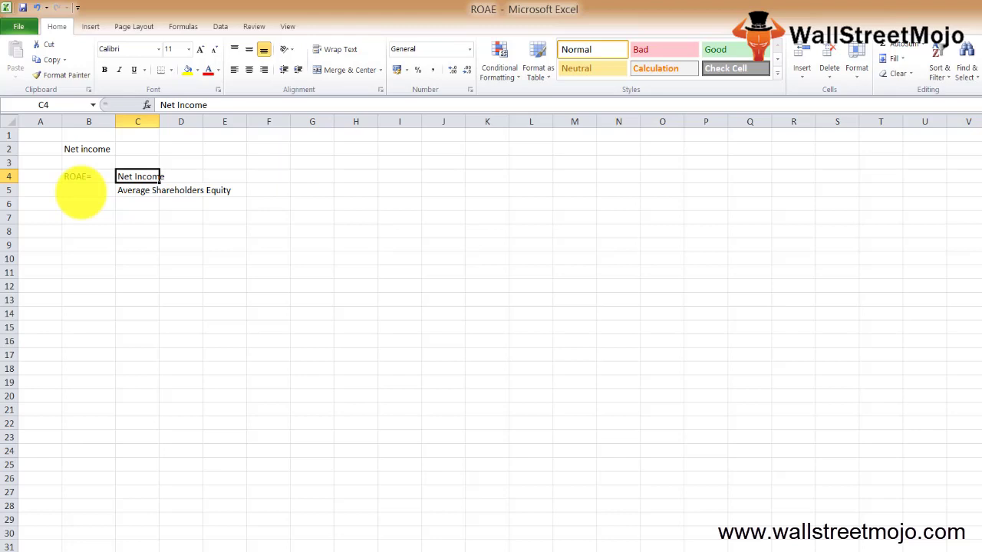
key(Down)
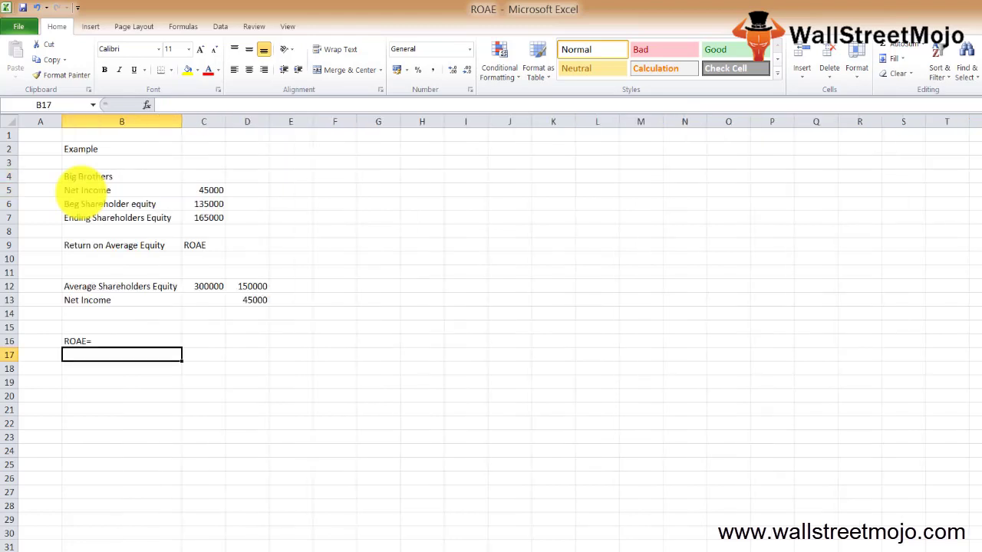
key(Up)
key(Right)
text(=)
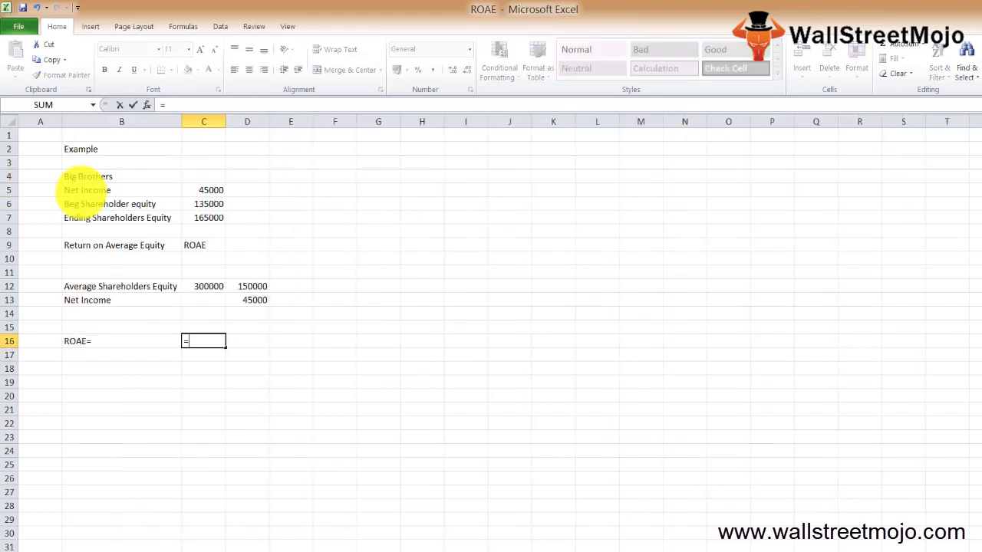
key(Up)
key(Up)
key(Up)
key(Right)
key(Return)
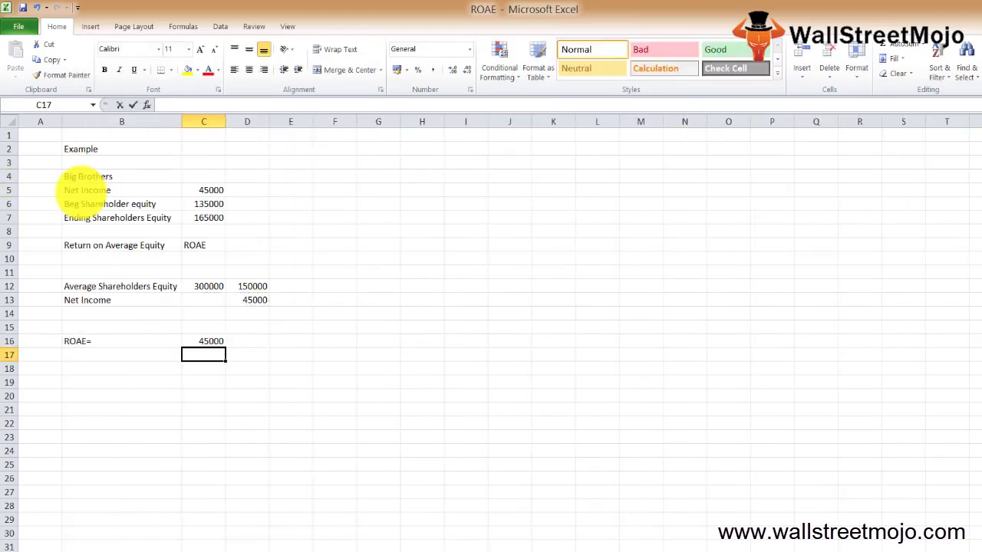
text(=)
key(Up)
key(Up)
key(Up)
key(Up)
key(Up)
key(Right)
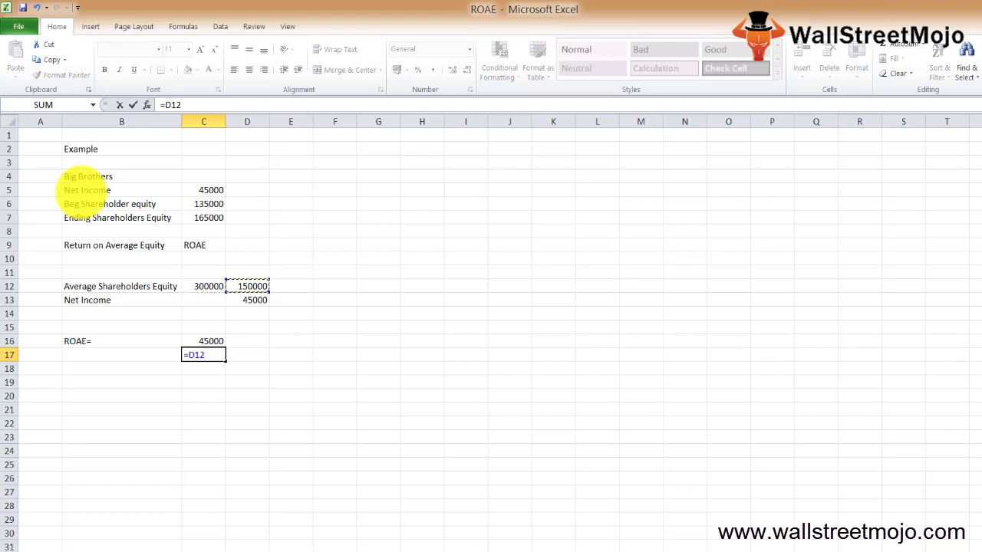
key(Return)
Step: Label row 19 'ROAE' and enter the formula =C16/C17 beside it
key(Left)
key(Down)
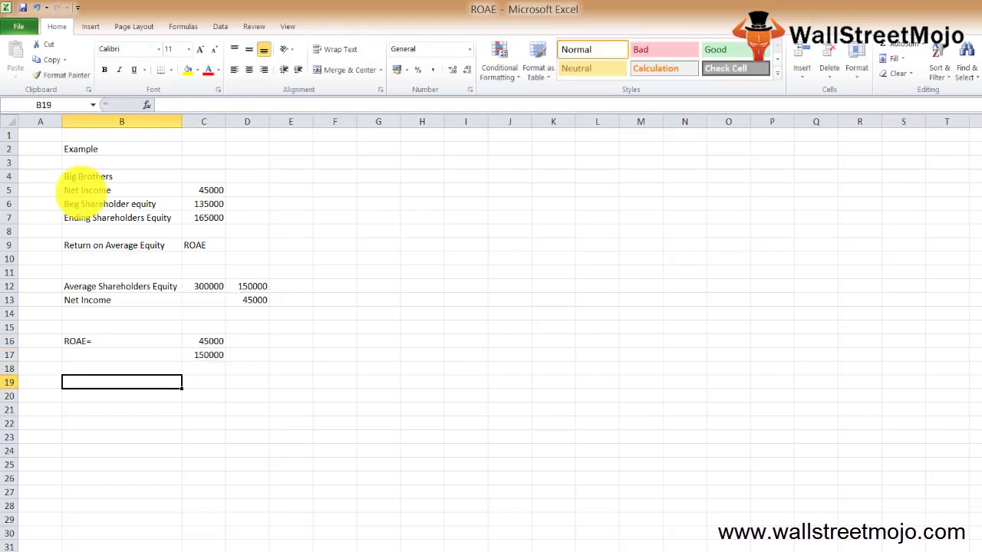
text(ROAE)
key(Return)
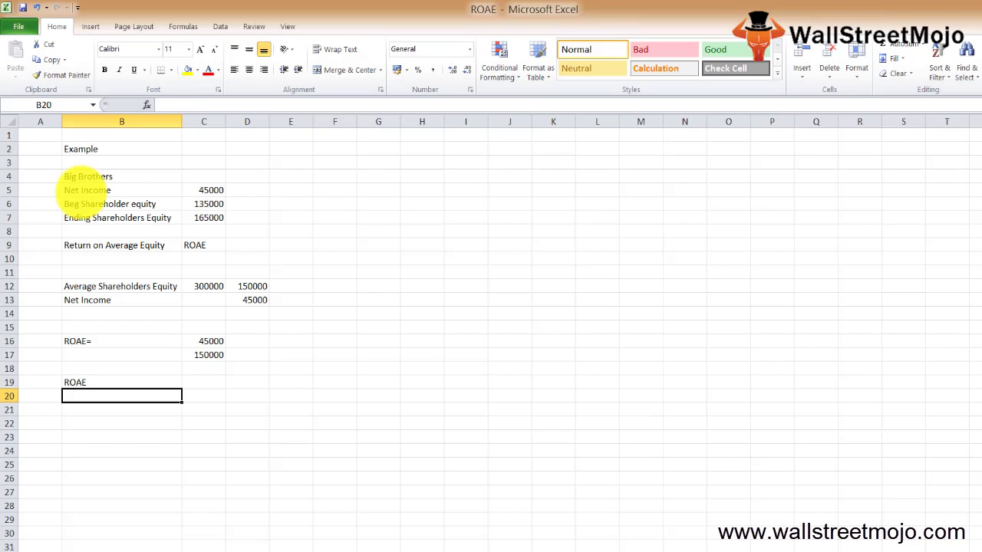
key(Up)
key(Right)
text(=)
key(Up)
key(Up)
key(Up)
text(/)
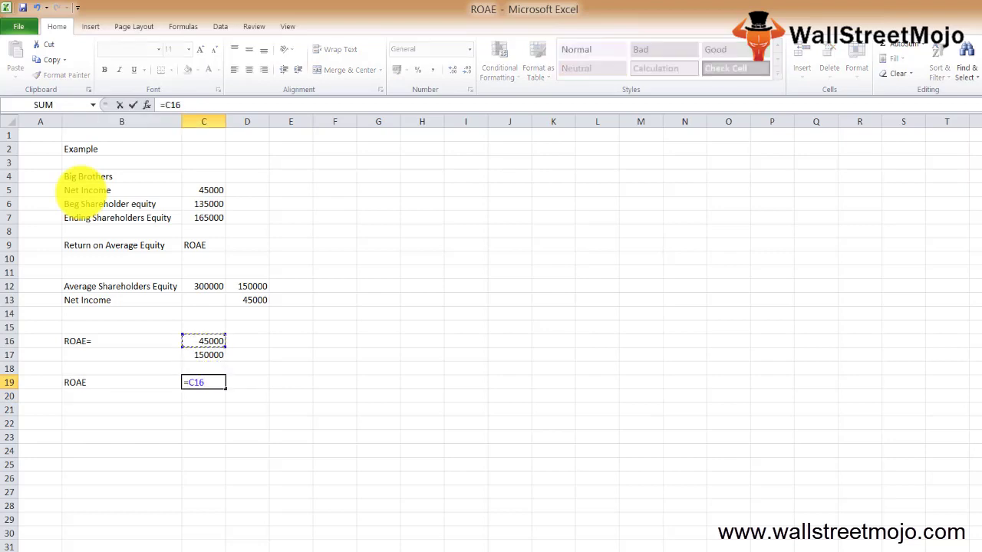
key(Up)
key(Up)
key(Return)
Step: Format the 0.3 ROAE result in Percent Style to show 30%, then select the ROAE rows
key(Up)
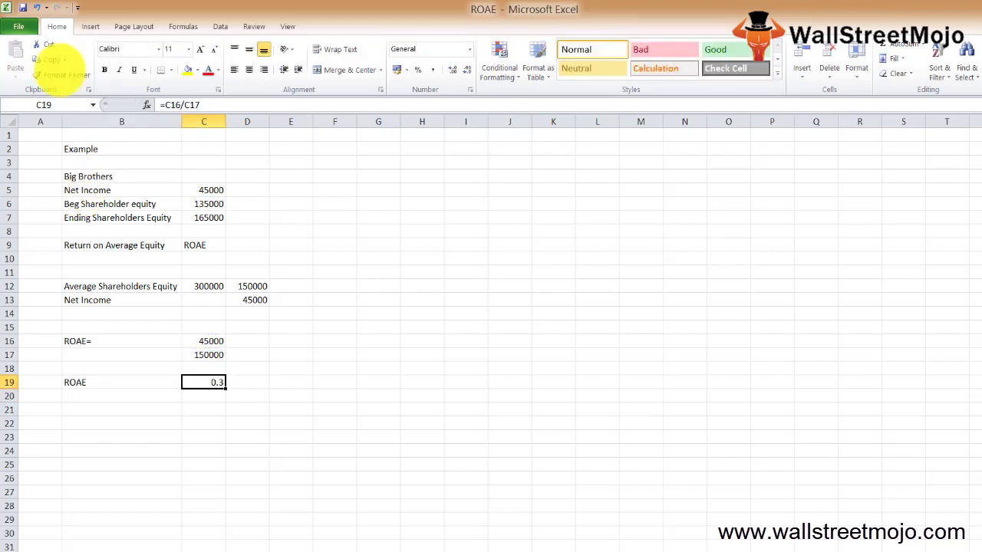
click(418, 69)
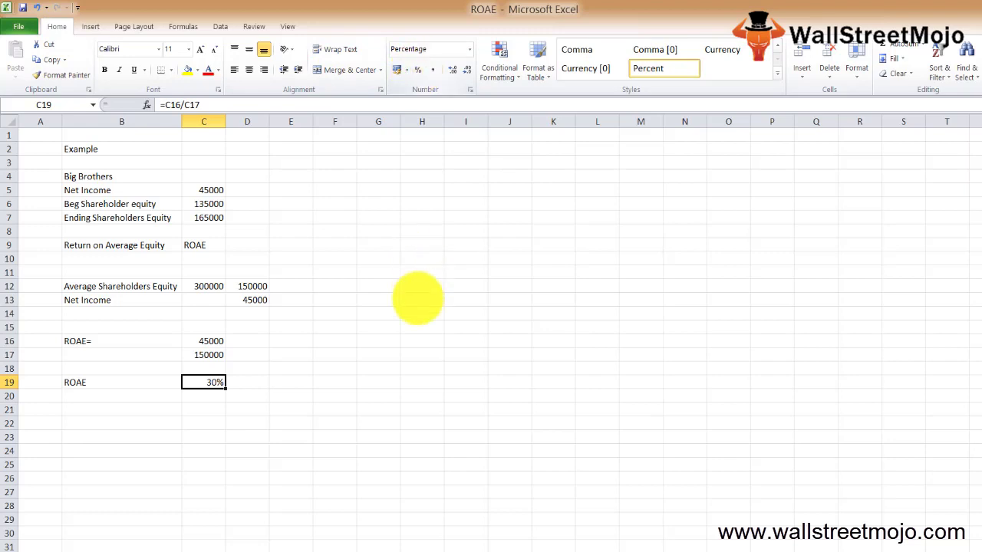
key(Up)
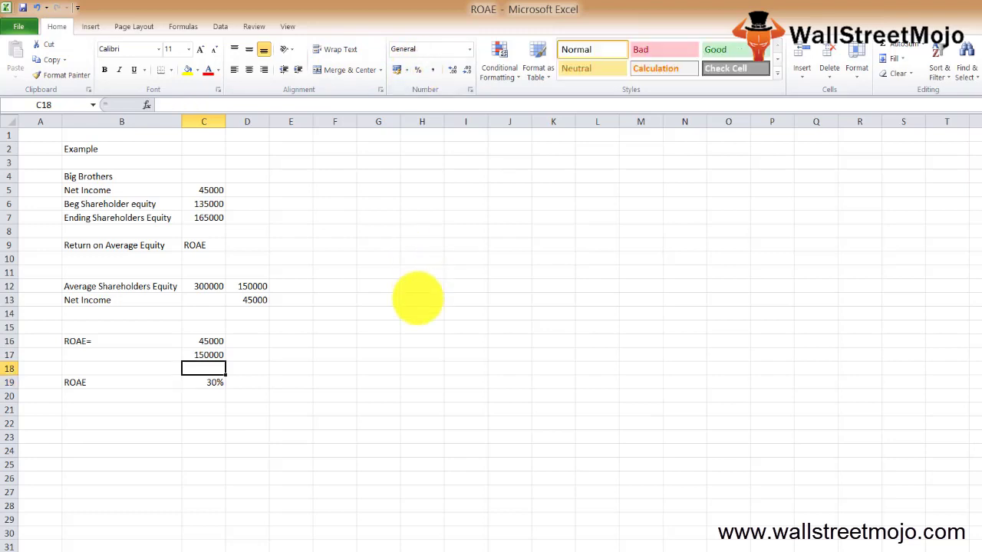
key(Down)
key(shift+space)
key(shift+Up)
key(shift+Up)
key(shift+Up)
key(shift+Up)
key(shift+Up)
key(shift+Up)
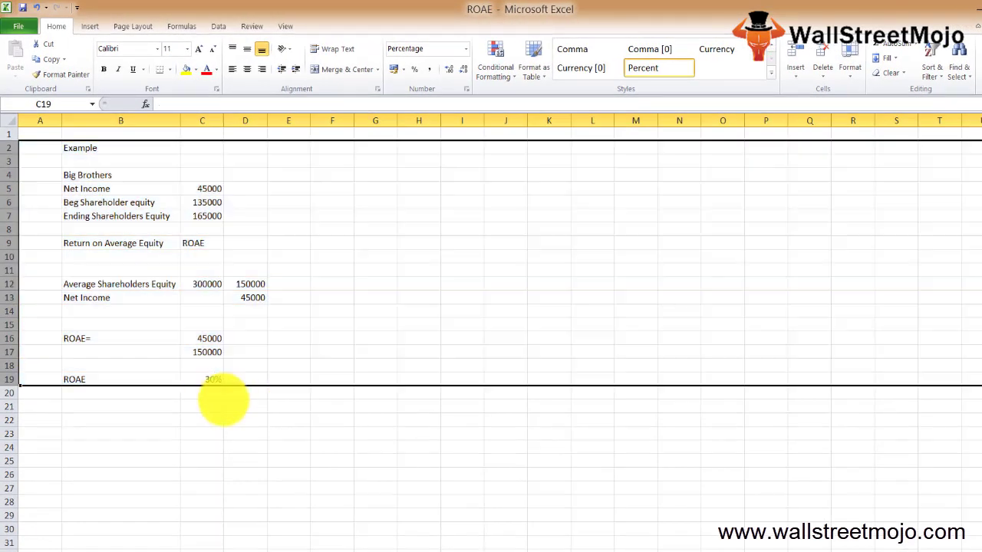
Step: Add a row 21 note: 'Buyback' with 'Shareholders Equity Reduced' beside it
click(218, 405)
key(Left)
text(Buyback)
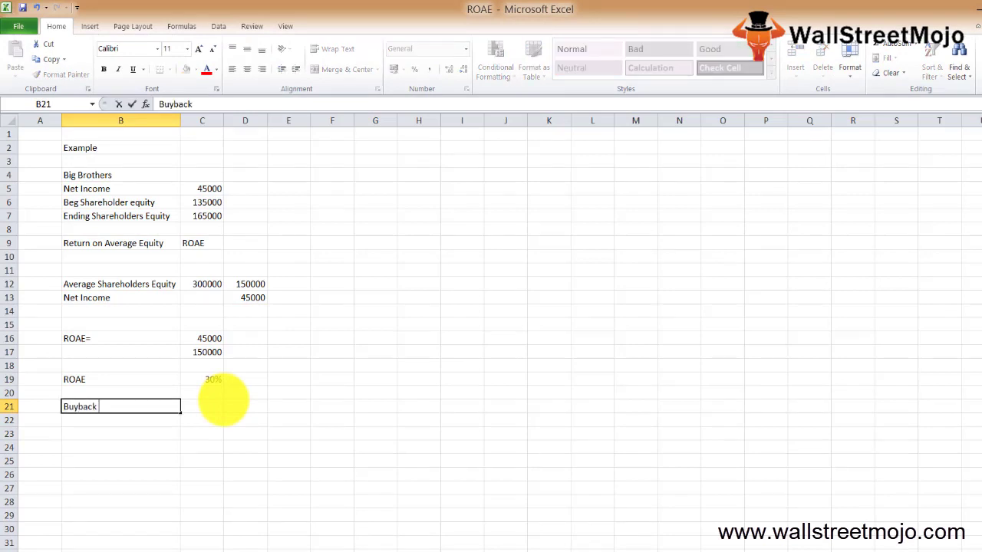
key(Tab)
text(Shar)
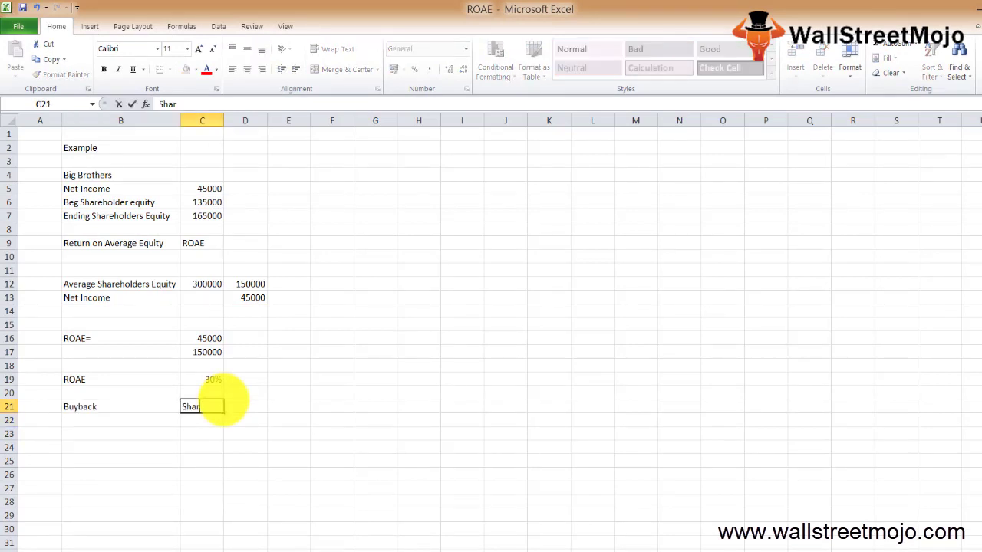
text(eholders )
text(Equity)
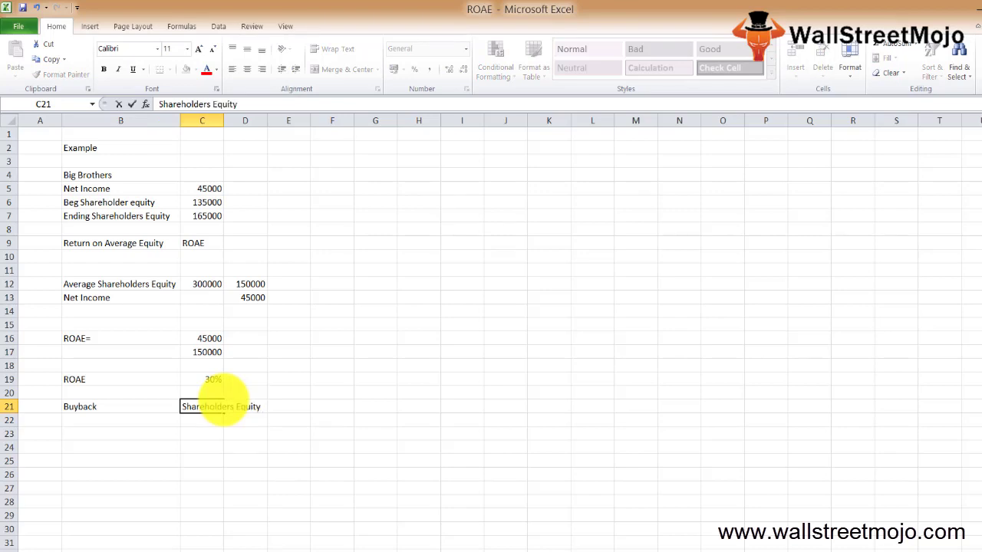
text( Reduced)
key(Down)
key(Down)
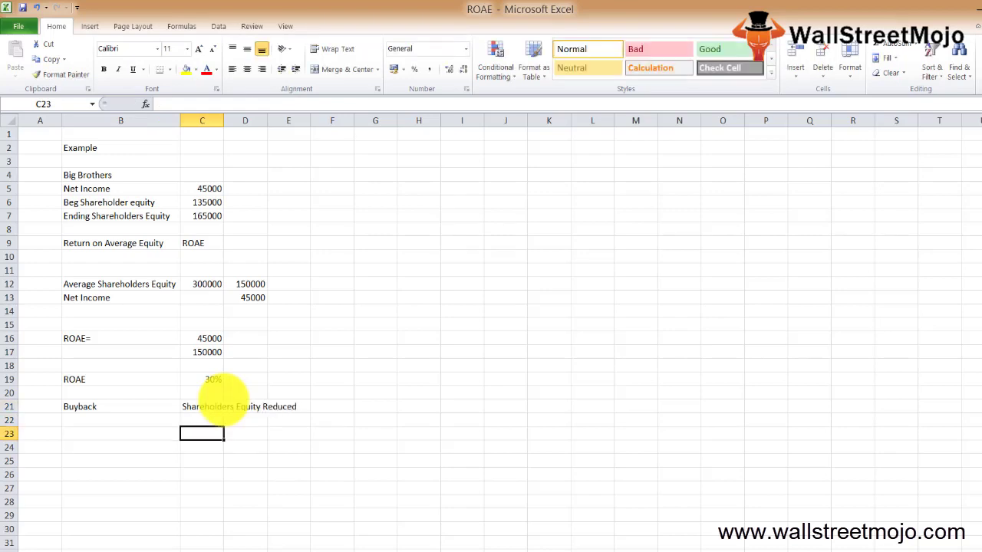
Step: Enter 'Net Income in 2015' in row 23 with 'Reduced' beside it
key(Left)
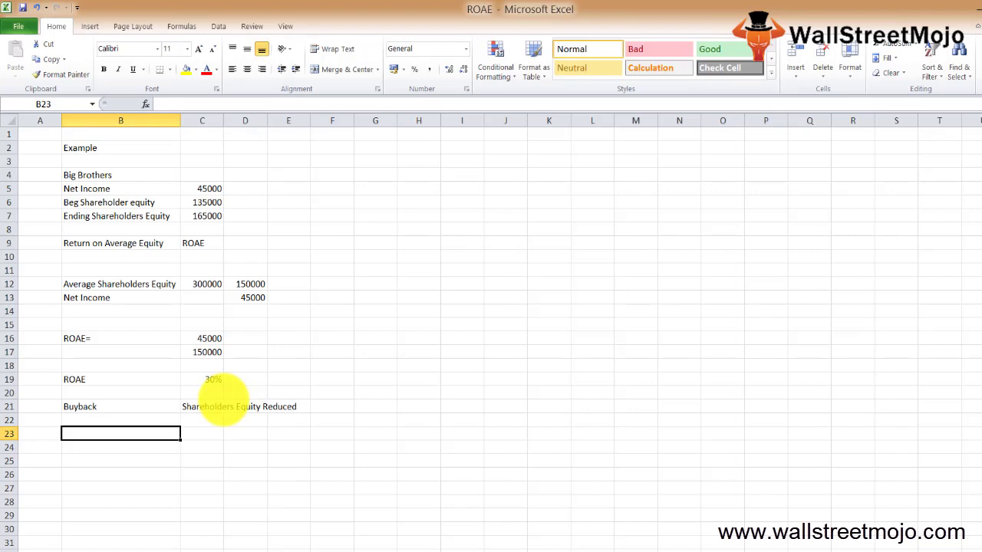
text(Net Income )
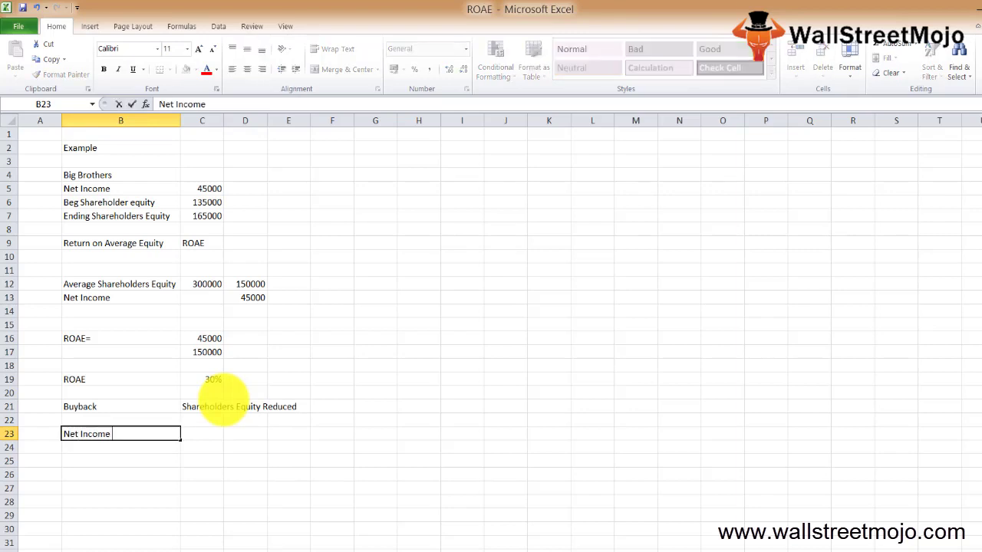
text(in)
text( 2015)
key(Return)
key(Up)
key(Right)
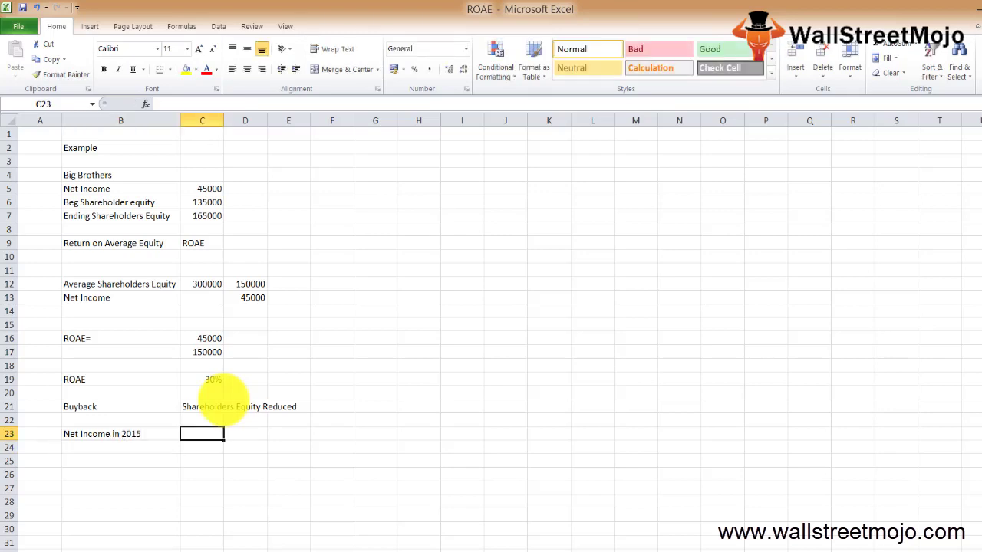
text(Reduced)
key(Return)
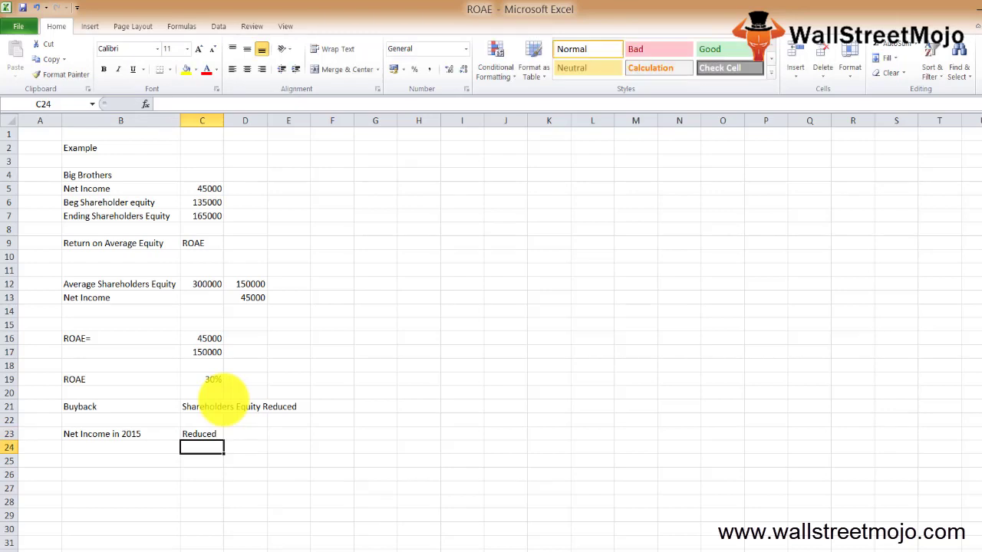
Step: Enter 'shareholders Equity' in row 24 and fill 'Reduced' down beside it with Ctrl+D
key(Left)
text(N)
key(BackSpace)
key(BackSpace)
text(s)
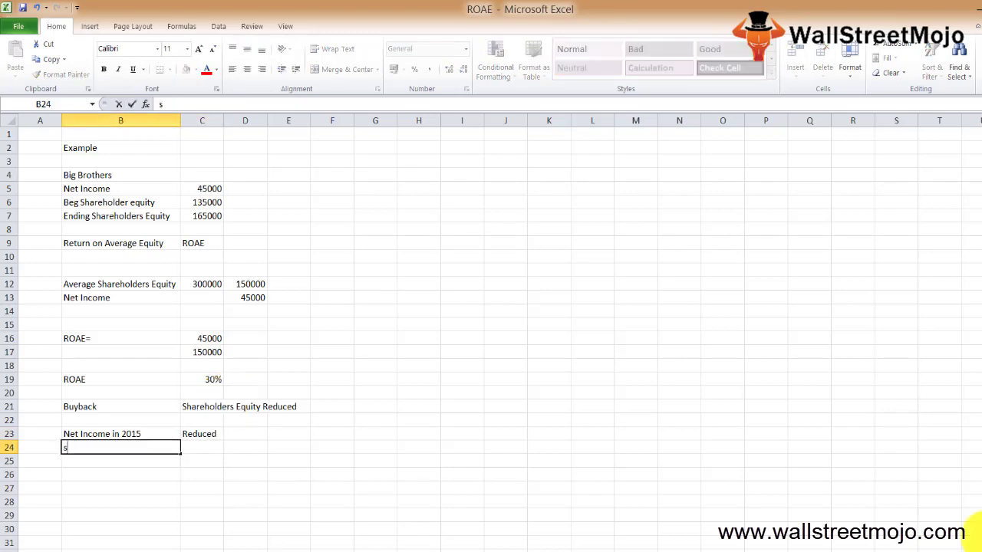
text(a)
key(BackSpace)
text(har)
key(BackSpace)
key(BackSpace)
key(BackSpace)
text(harehol)
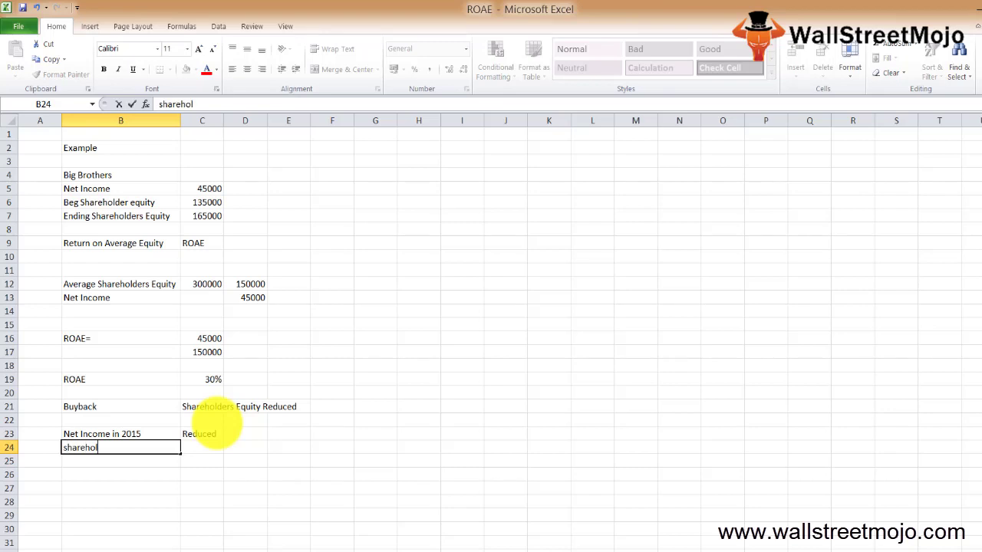
text(ders )
text(Equity)
key(Return)
key(Up)
key(Right)
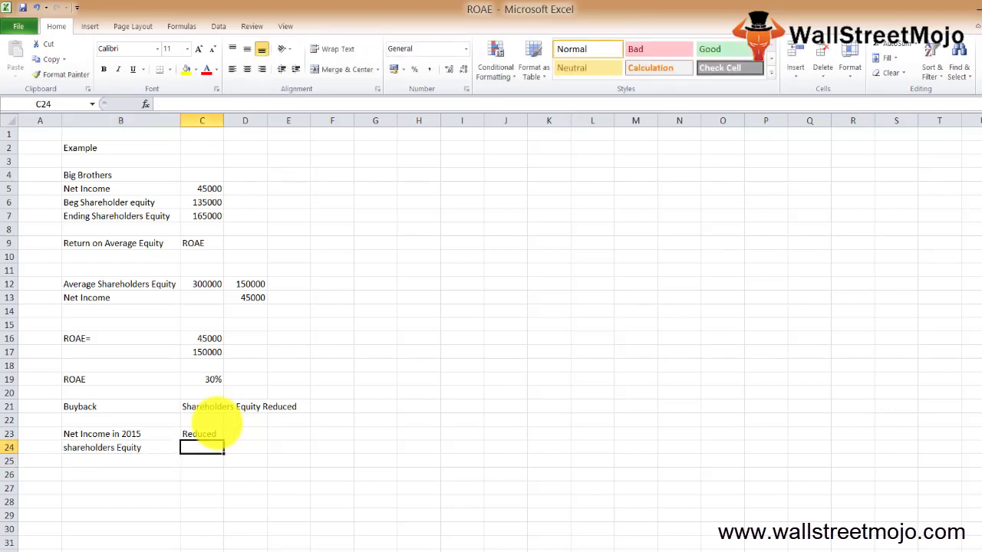
key(ctrl+d)
key(Down)
key(Down)
Step: On the second sheet, type the heading 'Explanation of Return on average Equity Formulla' in B2
key(ctrl+Page_Down)
key(Down)
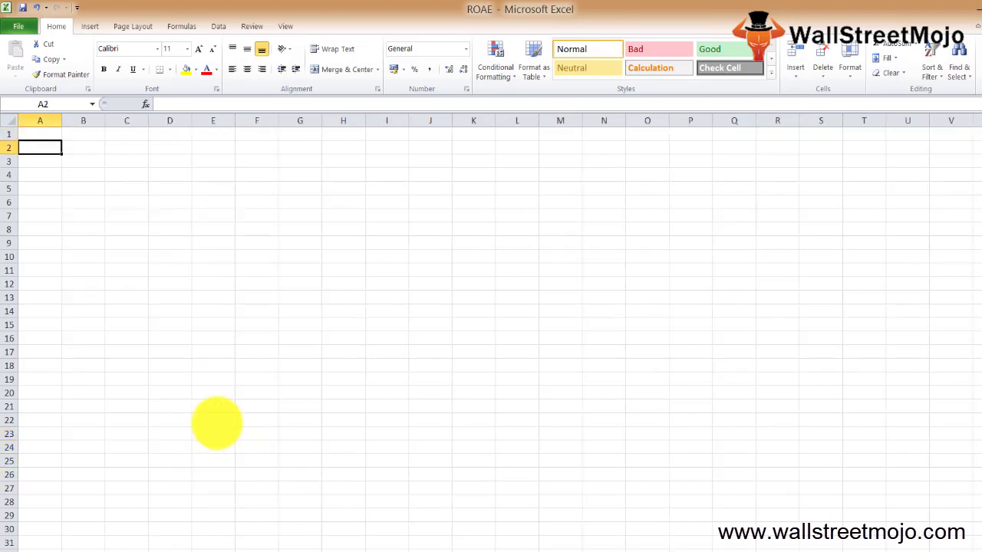
key(Right)
text(Explan)
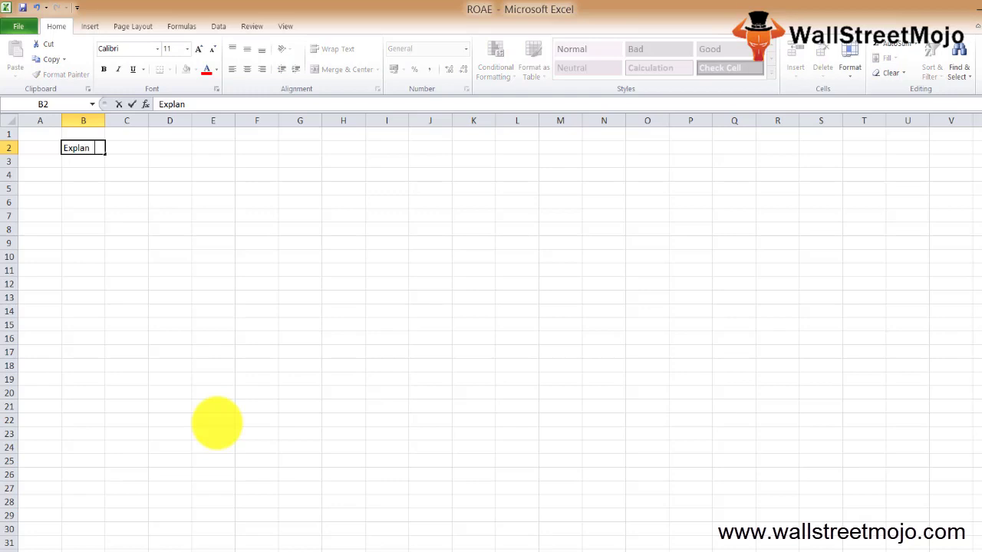
text(ation)
text( of Re)
text(turn on a)
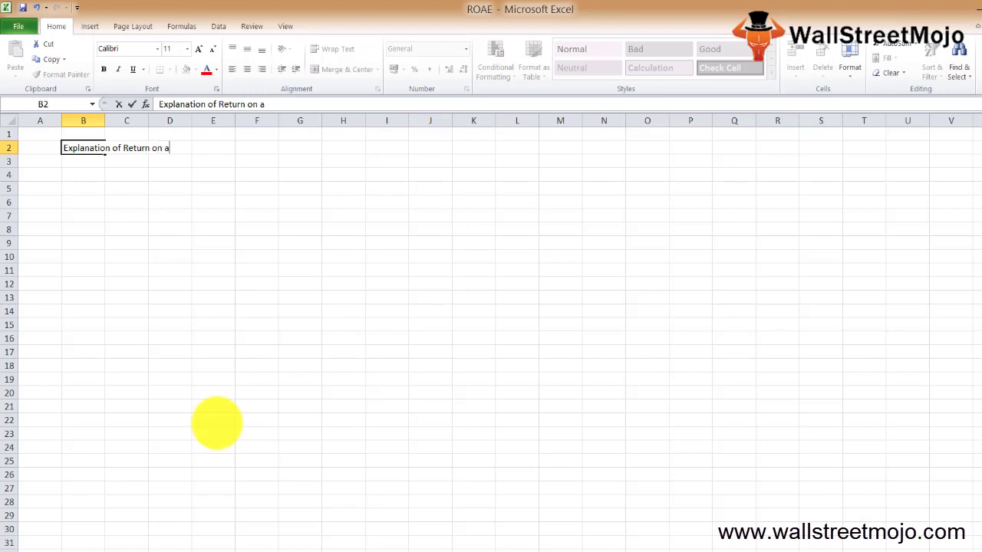
text(verage E)
text(quity Formu)
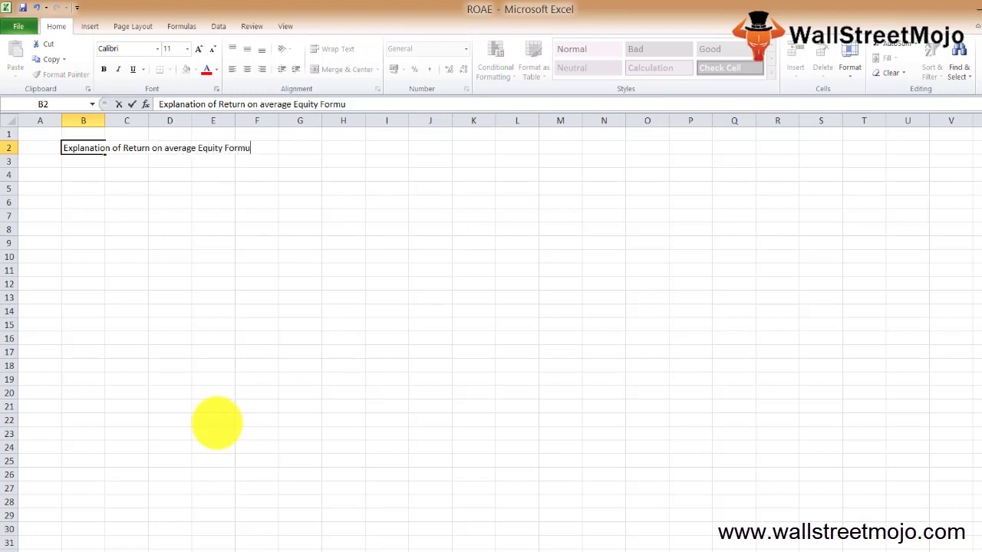
text(lla)
key(Return)
key(Return)
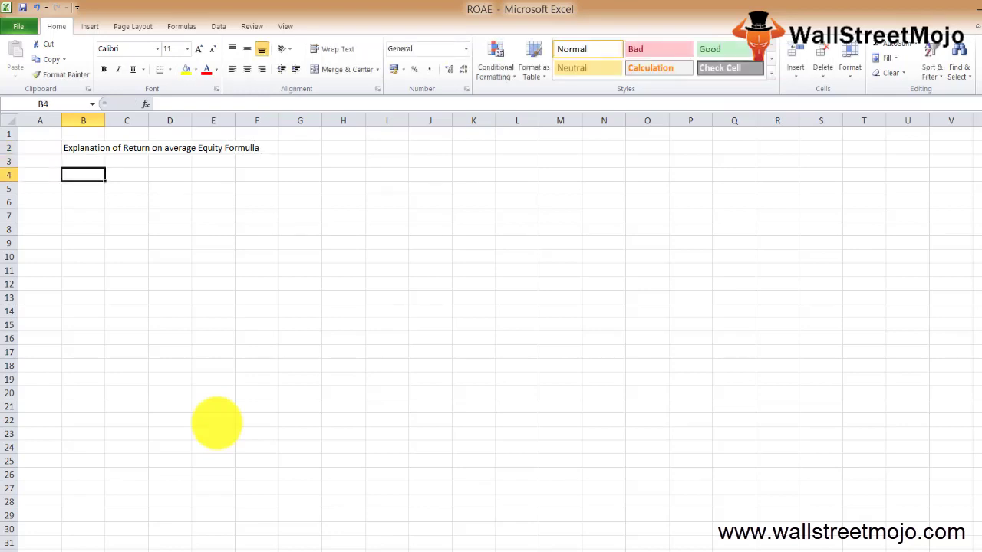
Step: Start item 1 with 'Net Income' and 'Income statement' across row 4
text(1)
key(ctrl+Return)
key(Tab)
text(N)
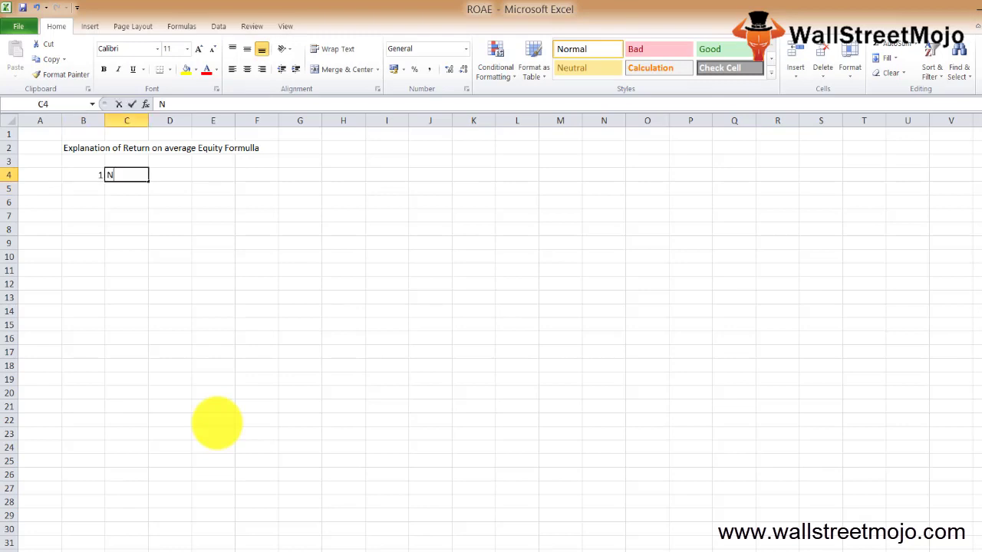
text(et Income)
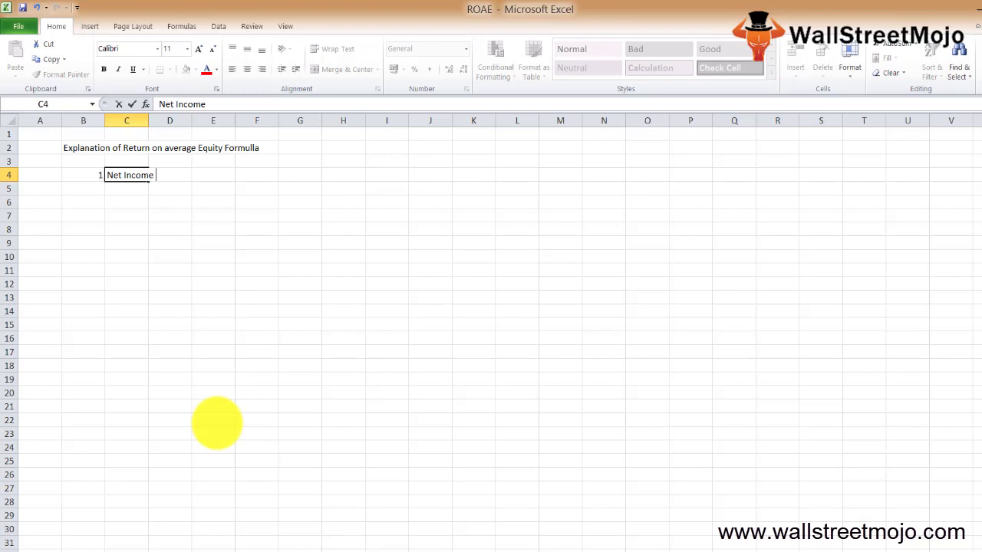
key(Tab)
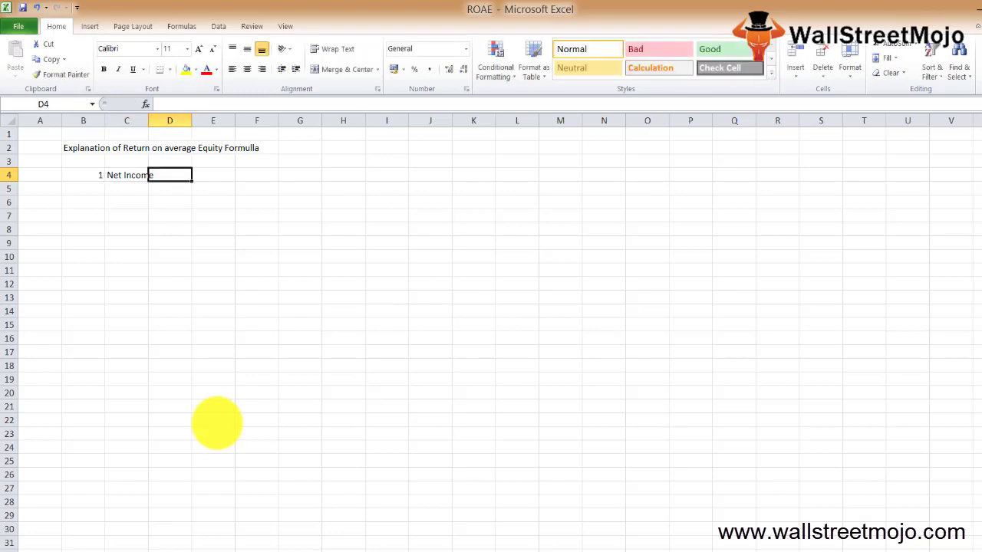
text(In)
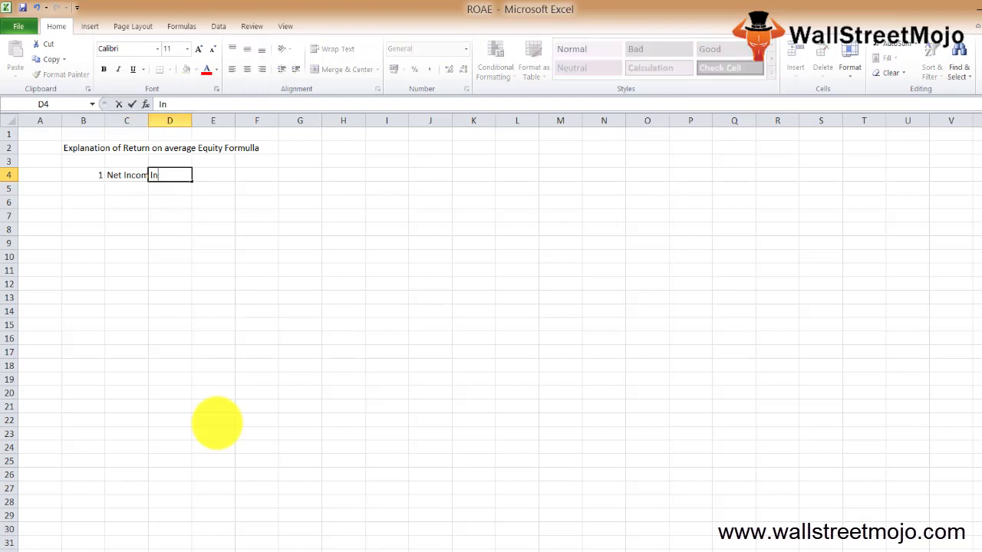
text(come stt)
key(BackSpace)
text(ata)
key(BackSpace)
key(BackSpace)
text(tement)
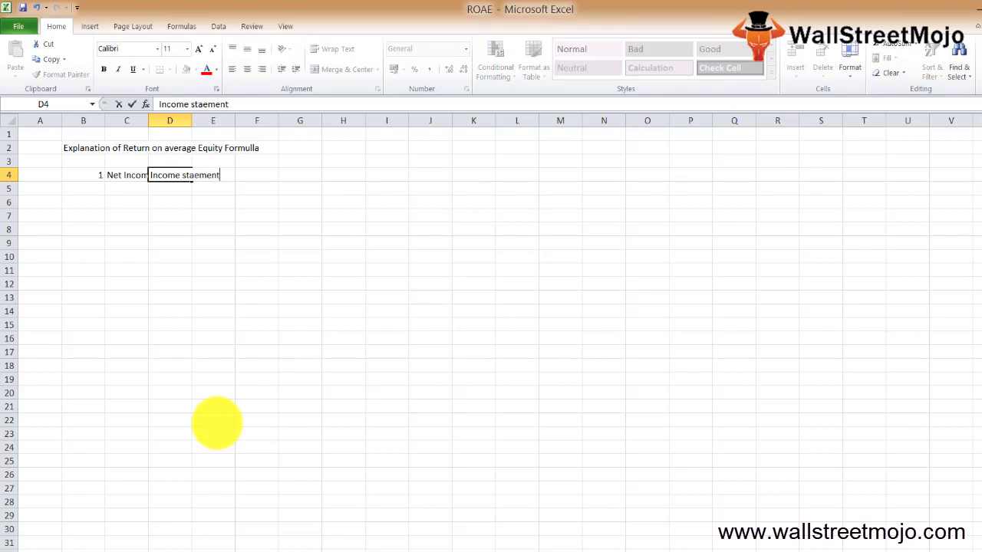
key(BackSpace)
key(BackSpace)
key(BackSpace)
key(BackSpace)
key(BackSpace)
key(BackSpace)
text(tement)
key(ctrl+Return)
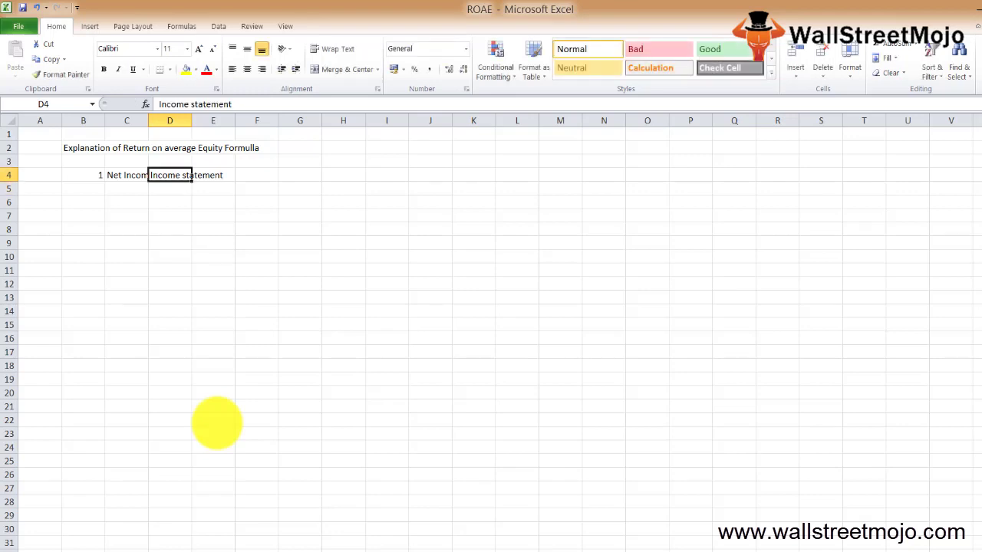
Step: Continue row 4 with 'Last', 'deducting operating expn' and 'Unrealted'
key(Right)
key(Right)
text(La)
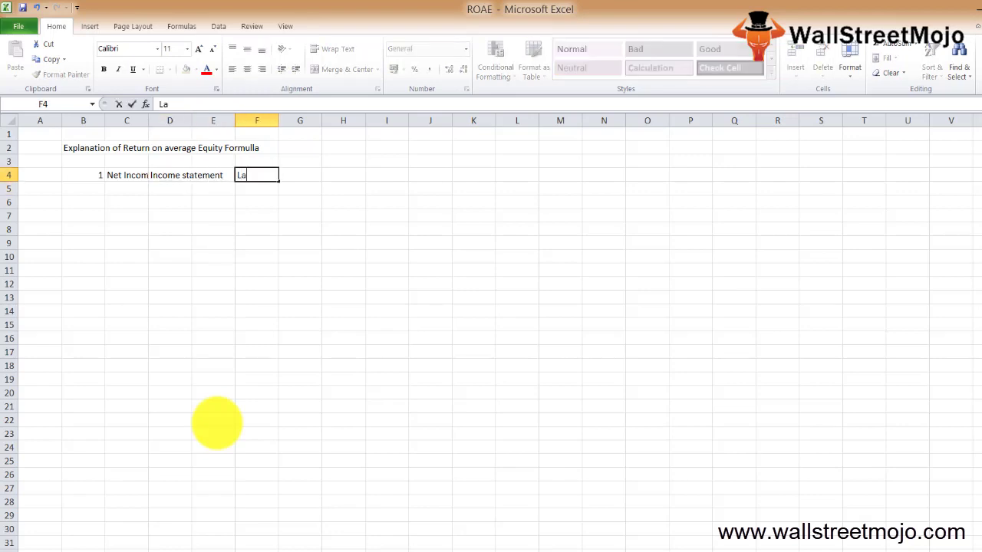
text(st)
key(ctrl+Return)
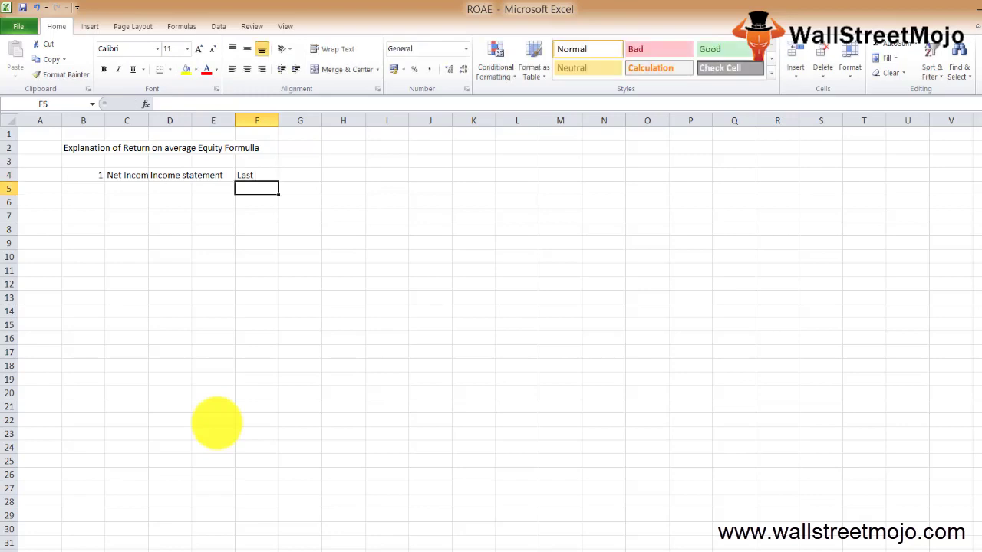
key(Right)
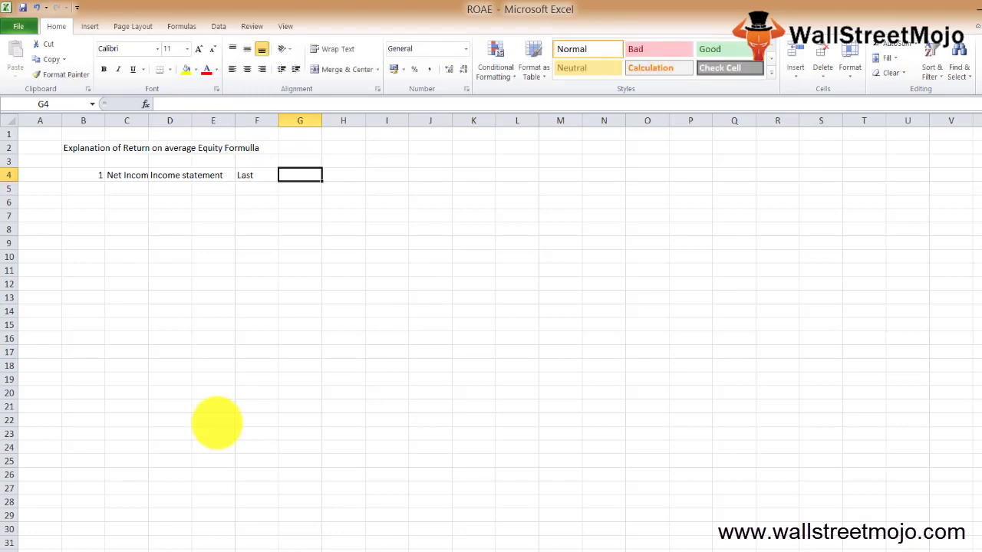
text(deducting )
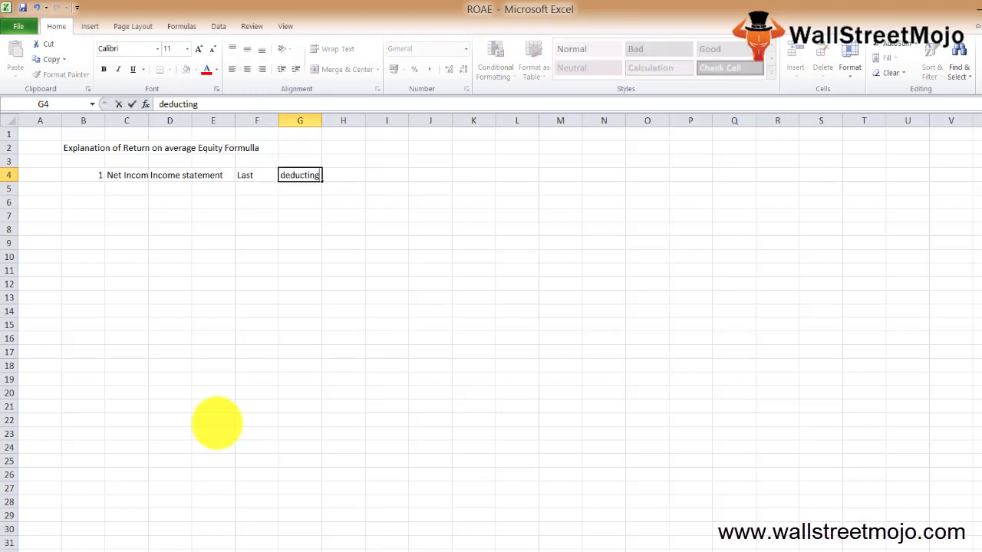
text(operat)
text(ing expn)
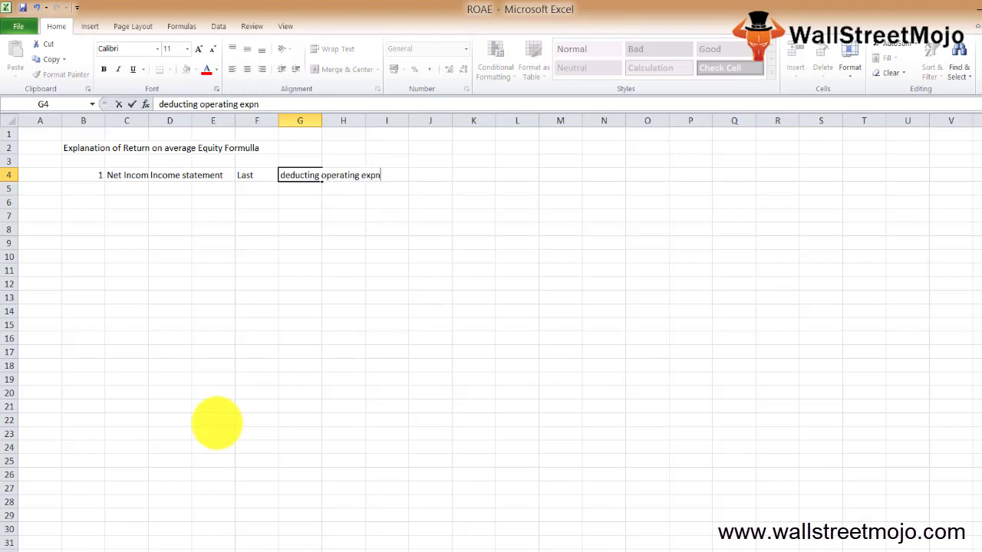
key(Tab)
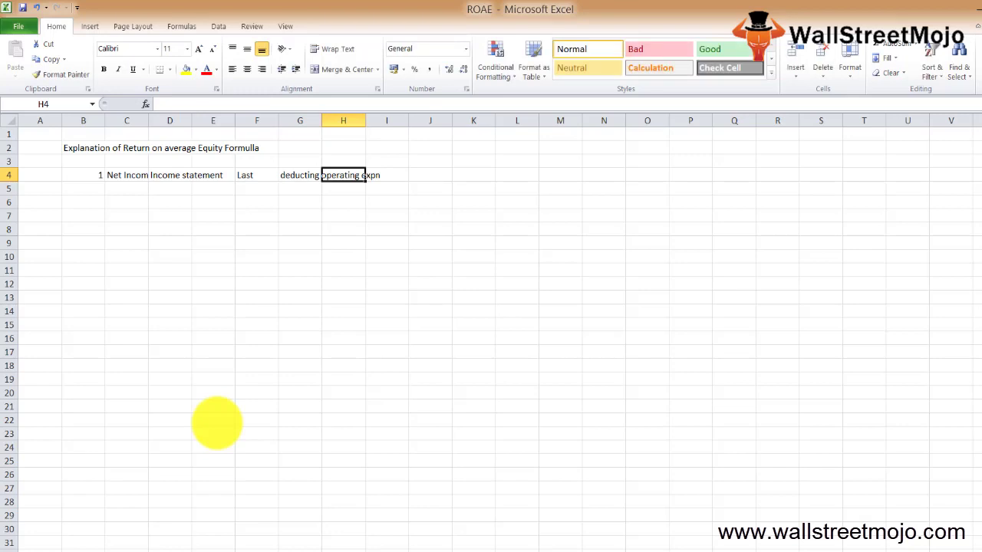
text(Un)
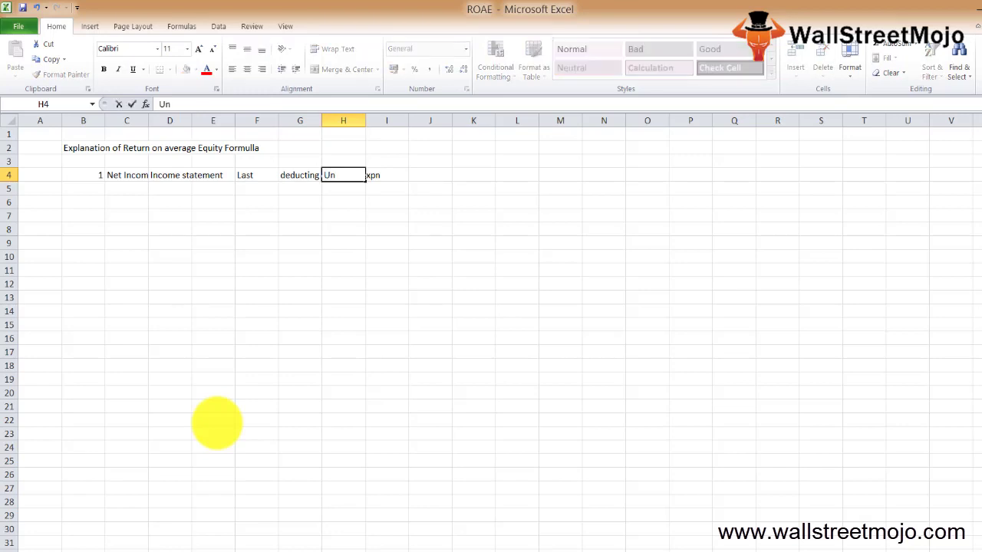
text(realted)
Step: Add item 2 reading 'Propotion shareholders'
key(Return)
text(2)
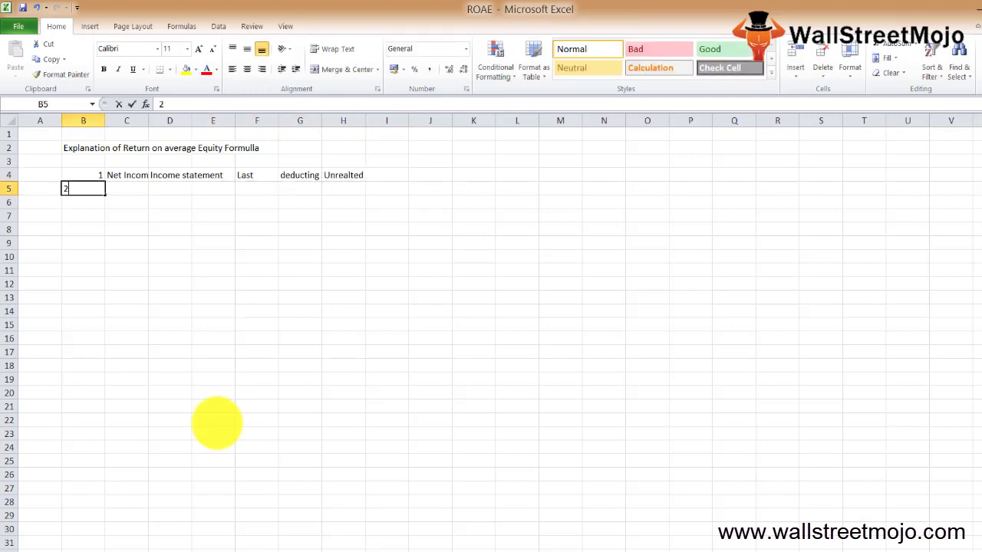
key(Tab)
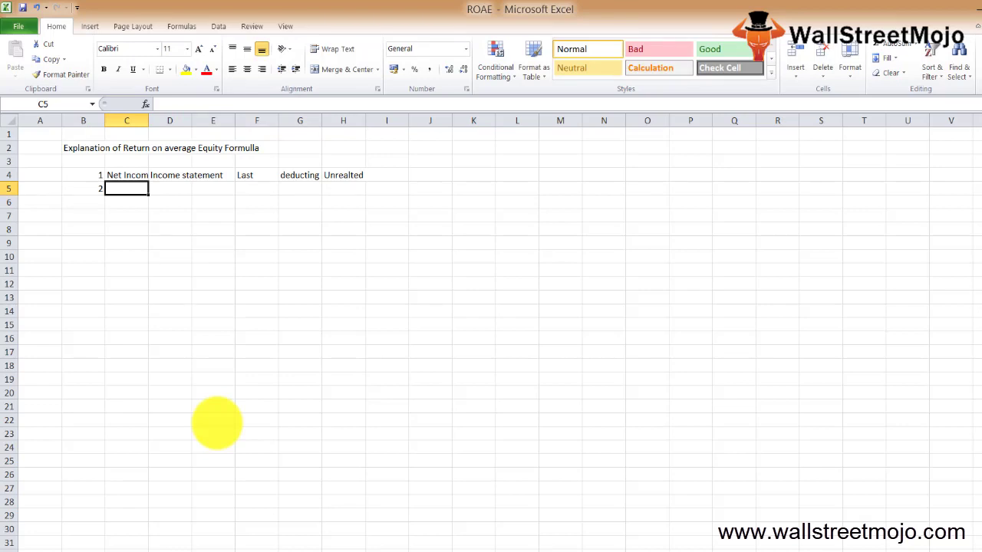
text(Propo)
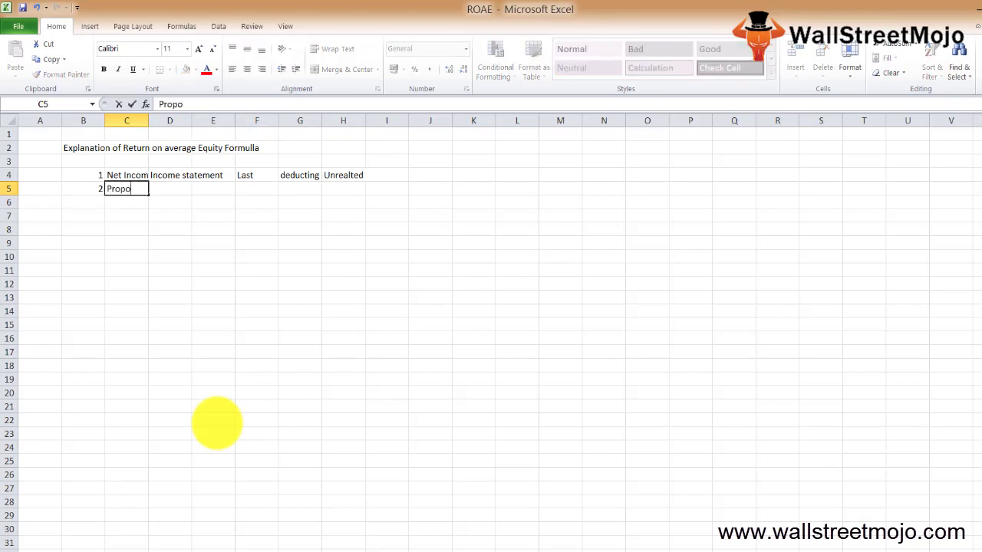
text(tion)
text( shareh)
text(olders)
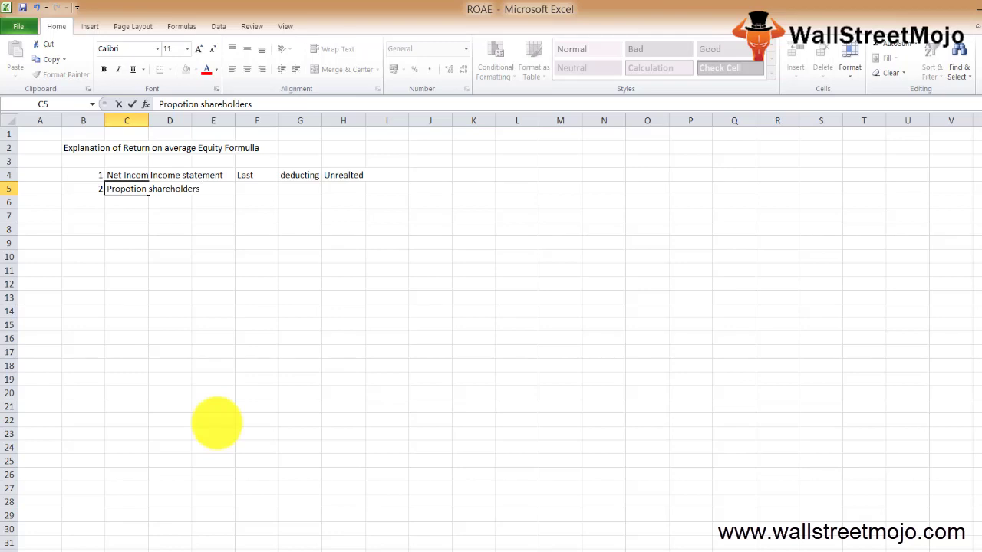
key(Return)
Step: Add item 3 'Debt Cost of debt' with 'Interest expense' in E6
text(3)
key(Tab)
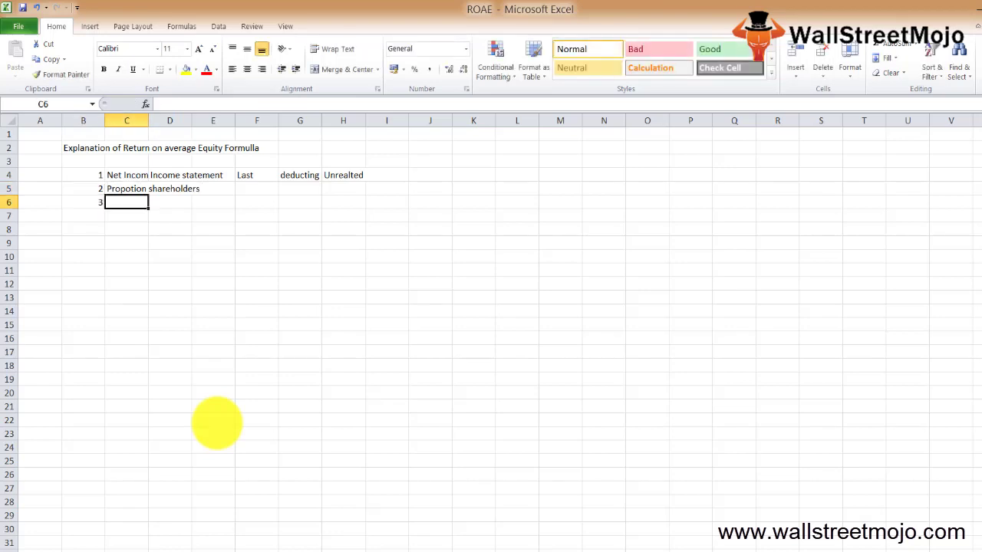
text(Deb)
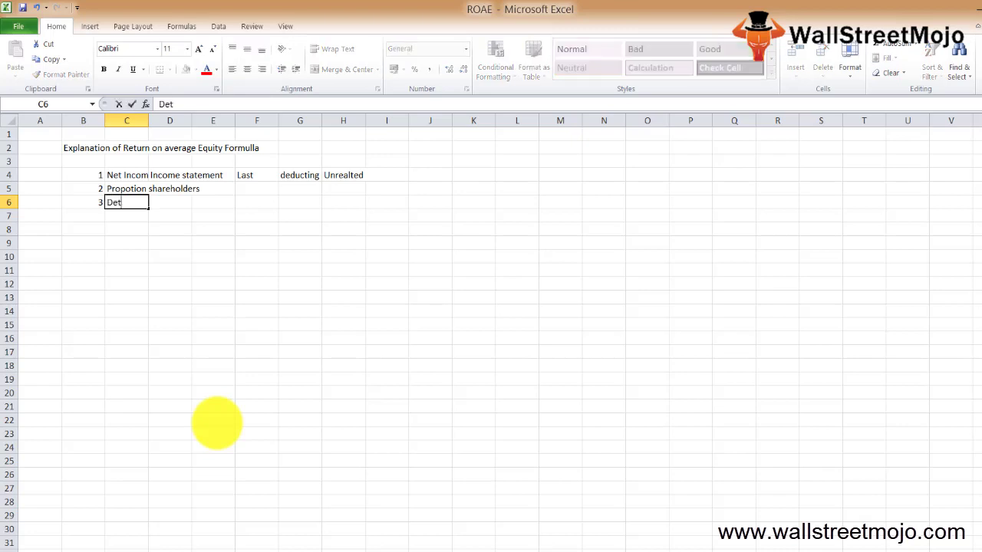
text(t )
text(Cost of de)
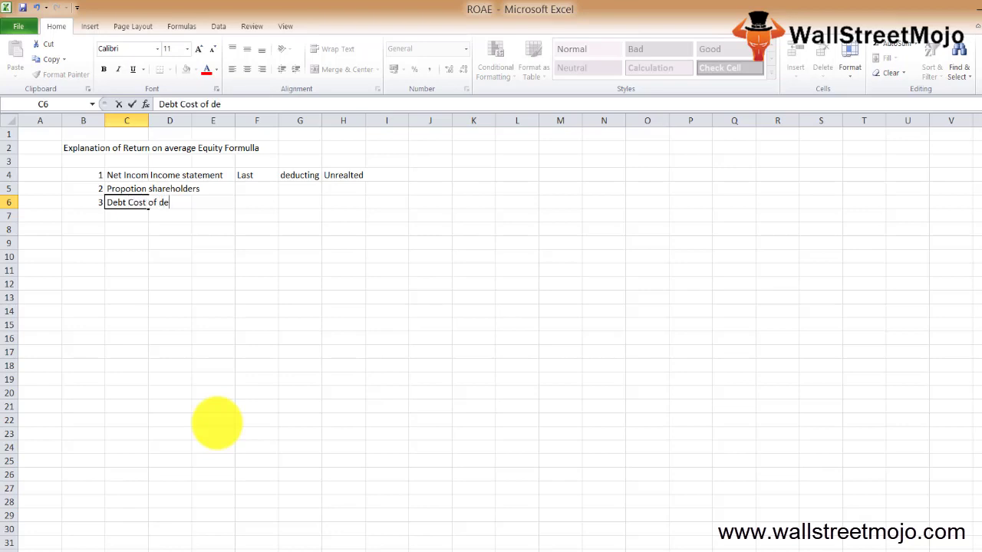
text(bt)
key(Return)
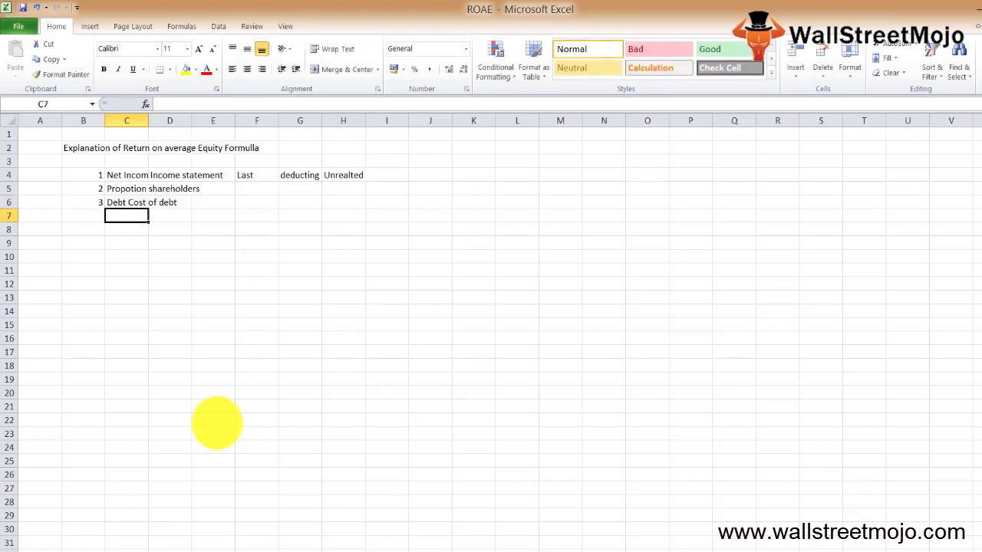
key(Right)
key(Up)
key(Right)
text(I)
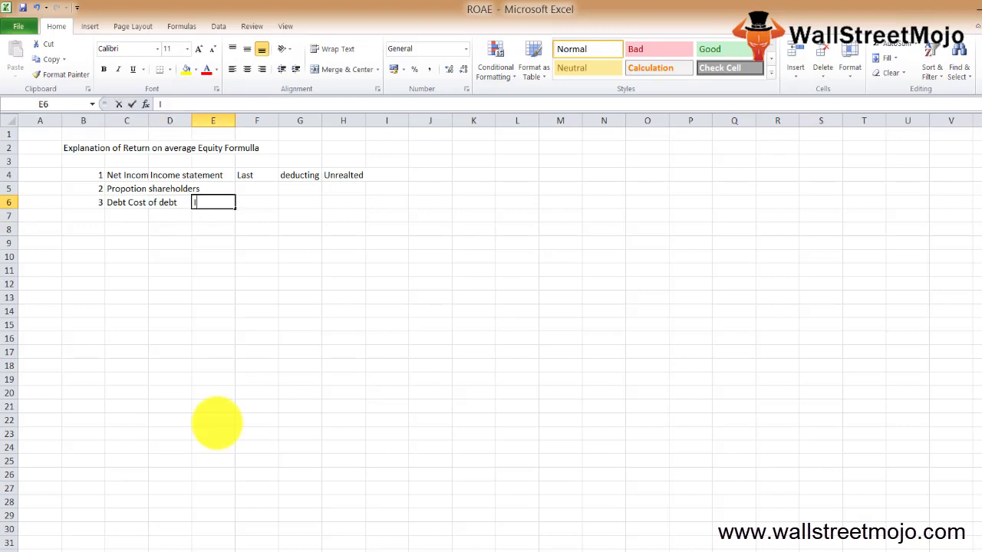
text(nterest expense)
key(Return)
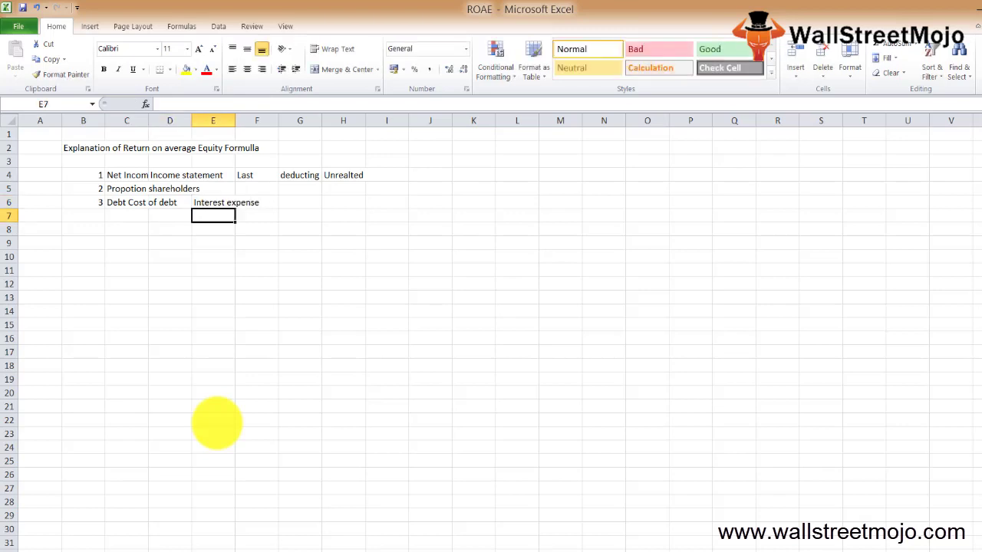
Step: Add item 4 reading 'whole equity' in row 7
key(Left)
key(Left)
key(Left)
text(4)
key(Tab)
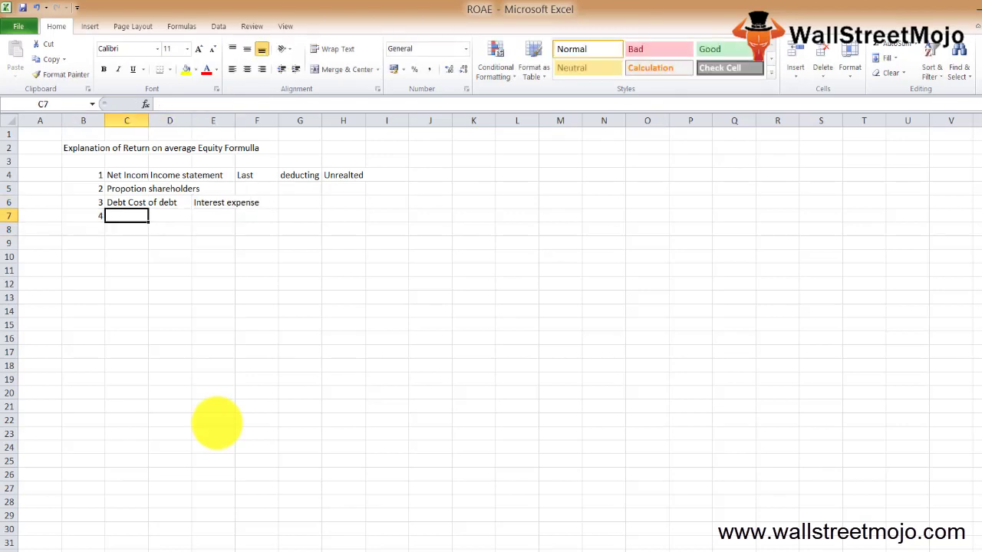
text(whole )
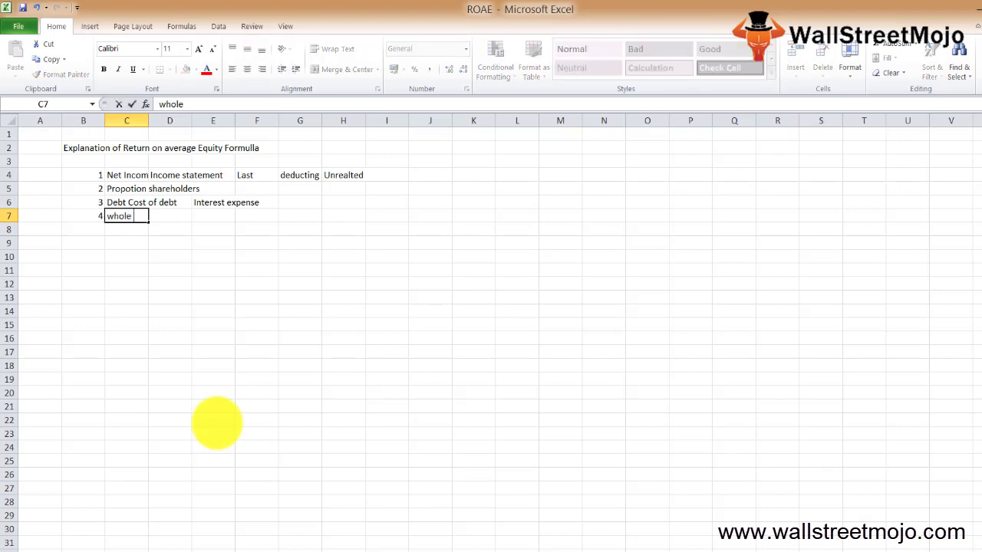
text(equity)
Step: Add the heading 'Second component' in cell C9
key(Return)
key(Left)
key(Down)
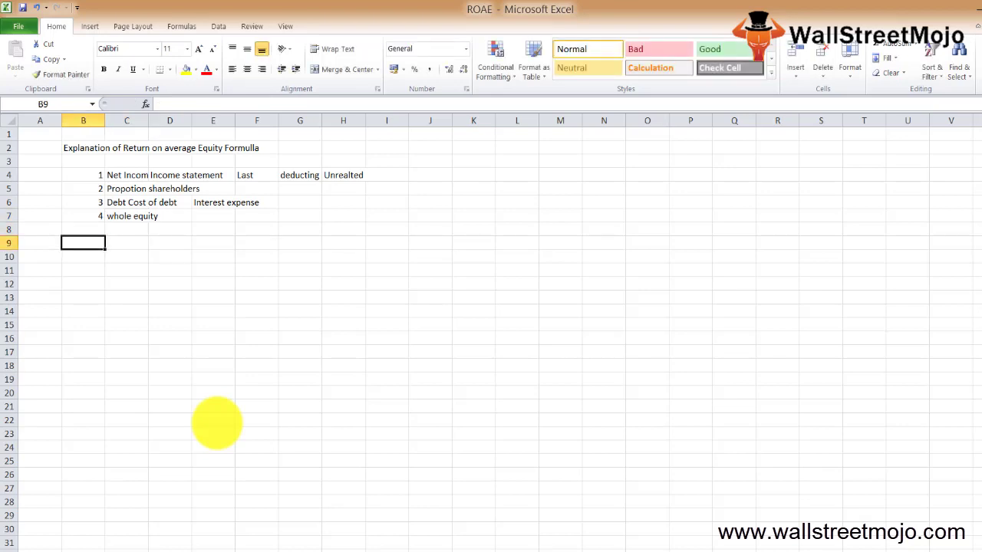
key(Down)
key(Up)
key(Right)
text(D)
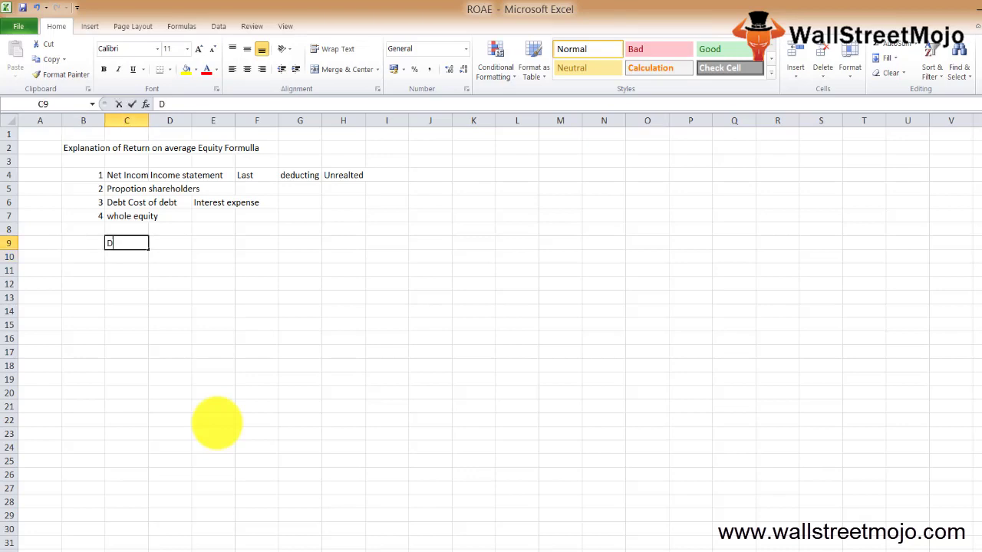
key(BackSpace)
text(Second)
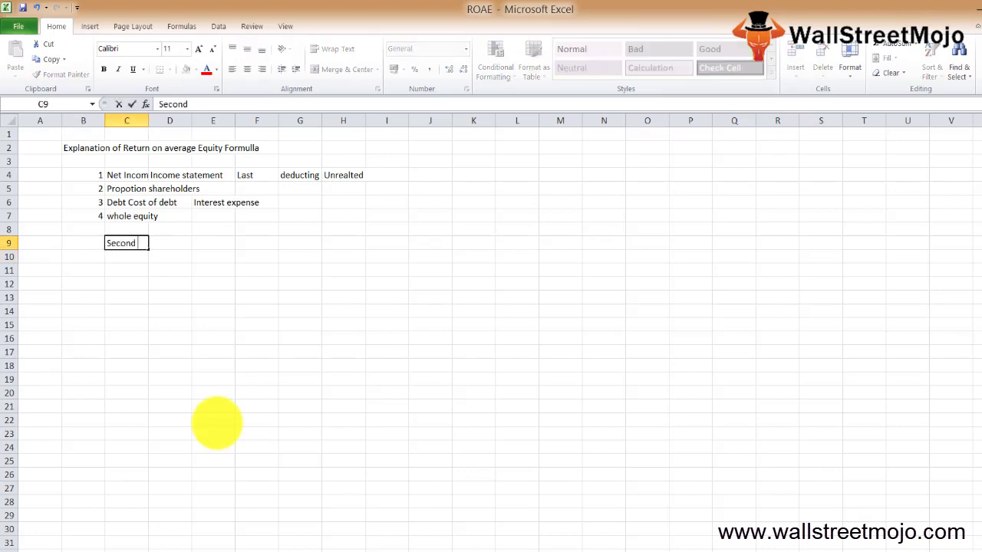
text( component)
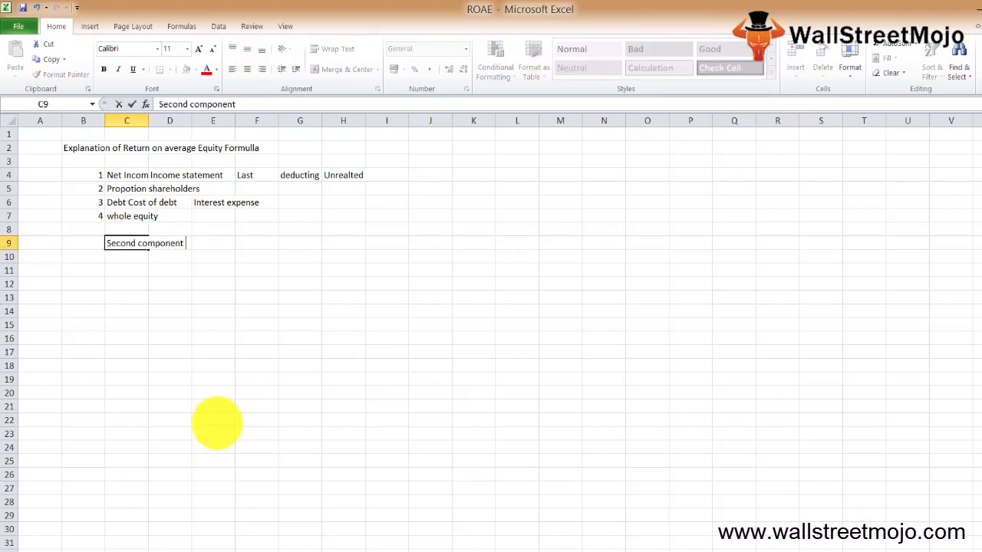
key(Right)
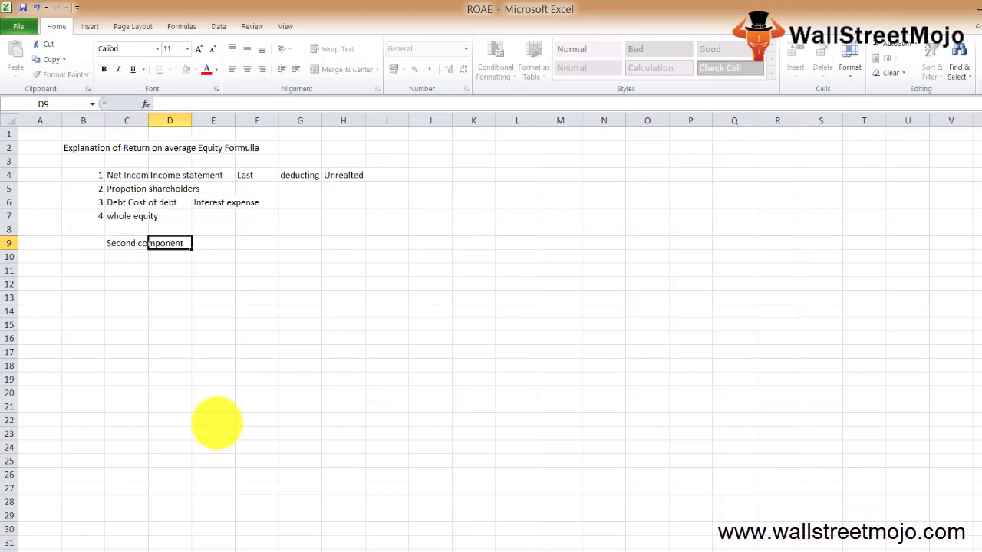
Step: Enter item 1, 'balance sheet', in row 11 (B11 and C11)
key(Left)
key(Down)
key(Down)
key(Left)
text(1)
key(Right)
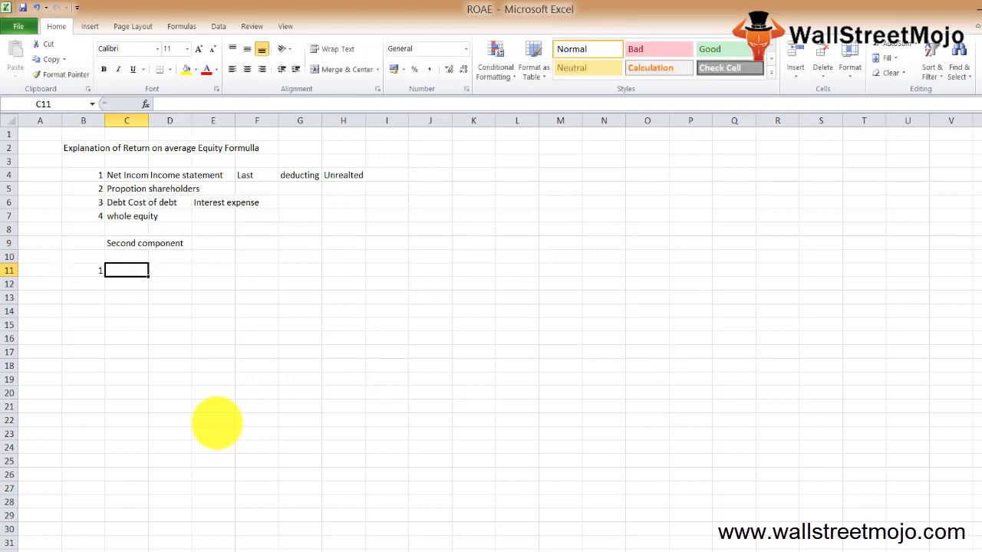
text(Sh)
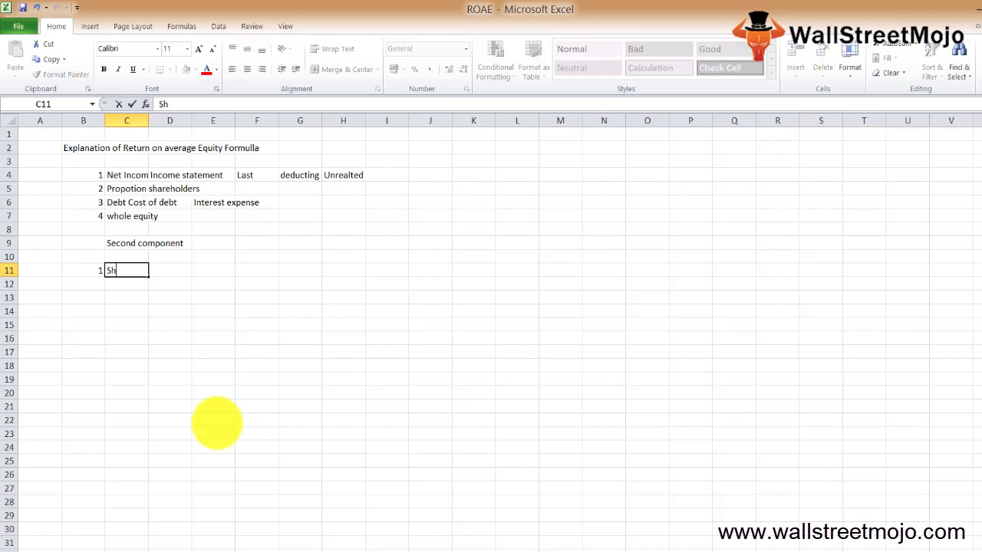
key(BackSpace)
text(b)
key(BackSpace)
key(BackSpace)
text(bals)
text(n)
key(BackSpace)
key(BackSpace)
text(ance sheet)
key(Return)
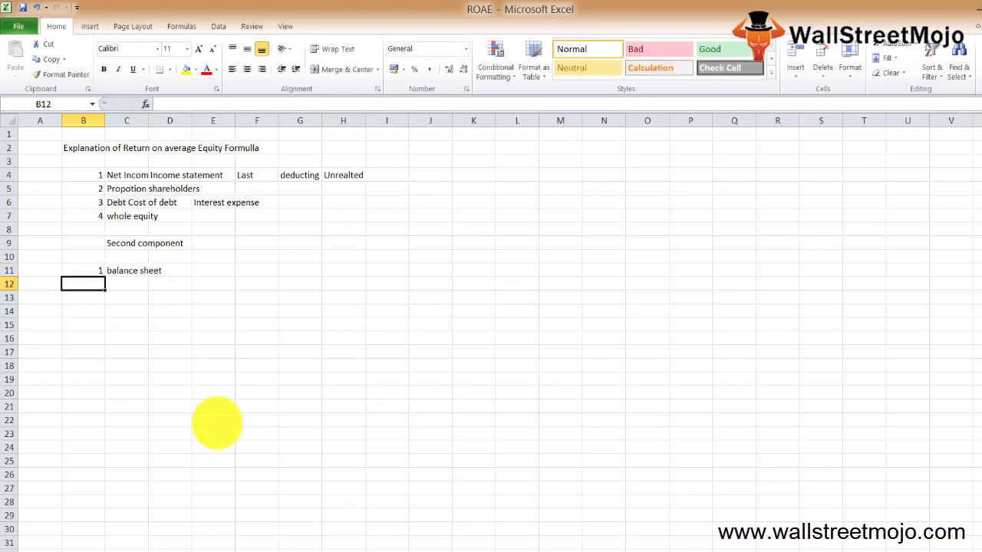
Step: Enter item 2, 'E psc and dividend', in row 12
text(2)
key(Tab)
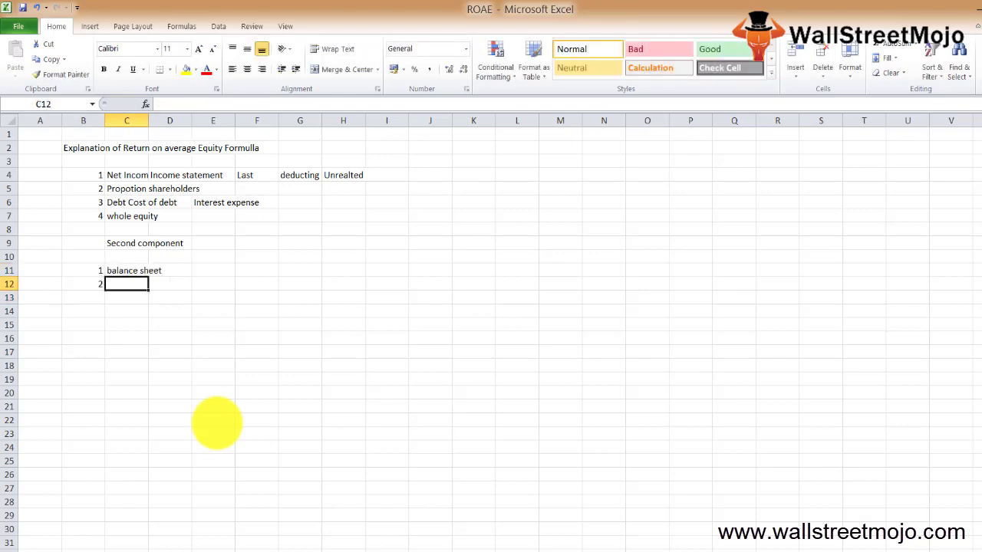
text(Co)
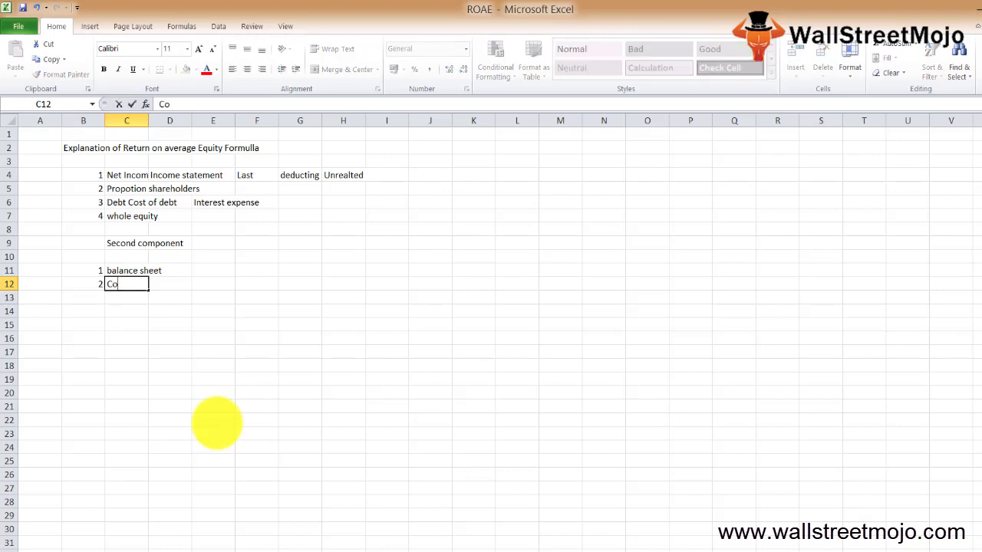
key(BackSpace)
key(BackSpace)
text(E)
text( psc)
text( and)
text( divide)
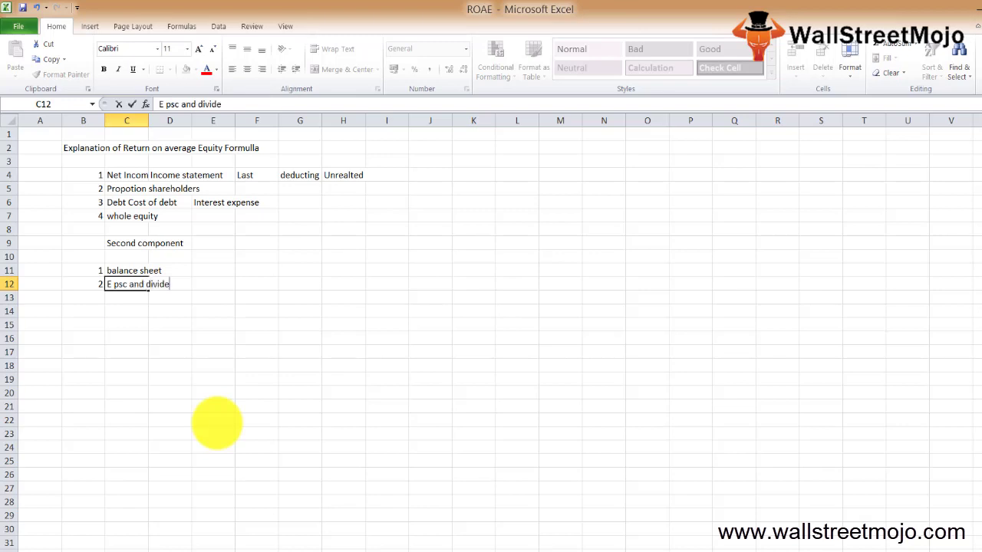
text(nd)
key(Return)
key(Return)
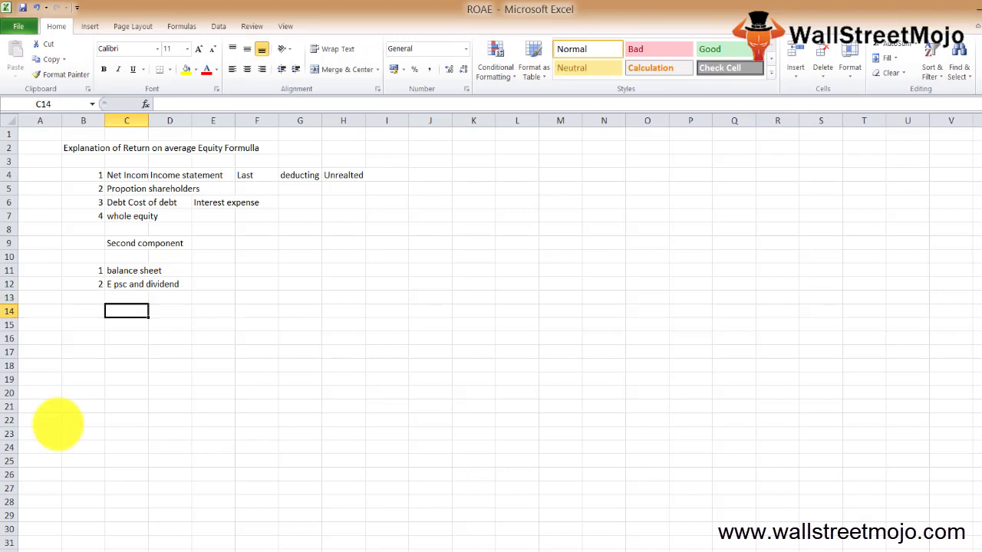
Step: Enter item 3, 'Beg', in B13 and C13
key(Up)
key(Left)
text(3)
key(Tab)
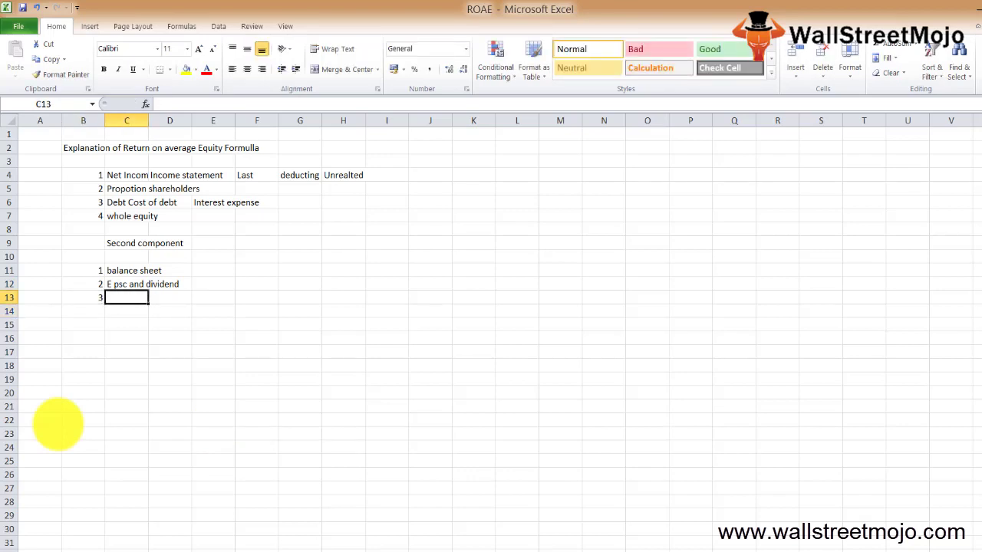
text(Be)
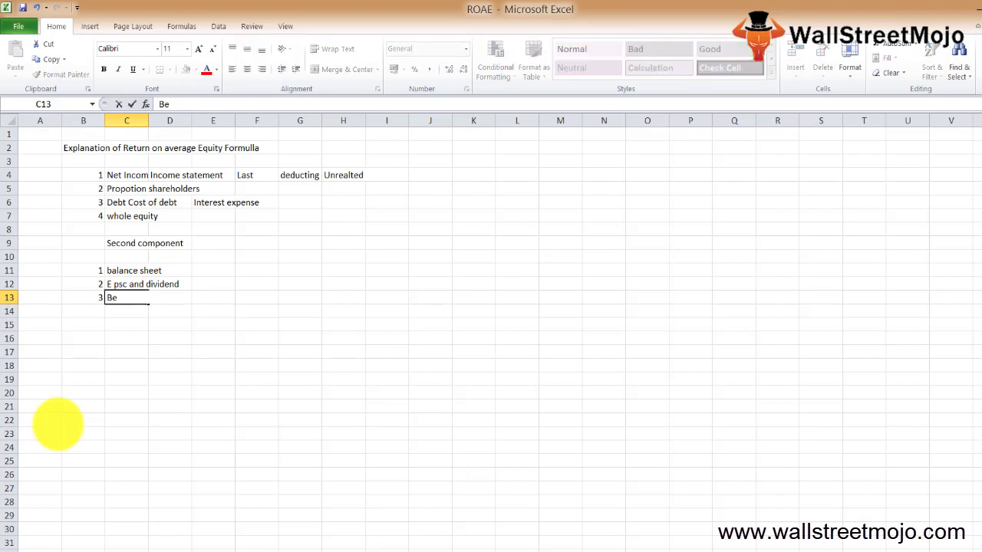
text(g)
key(Return)
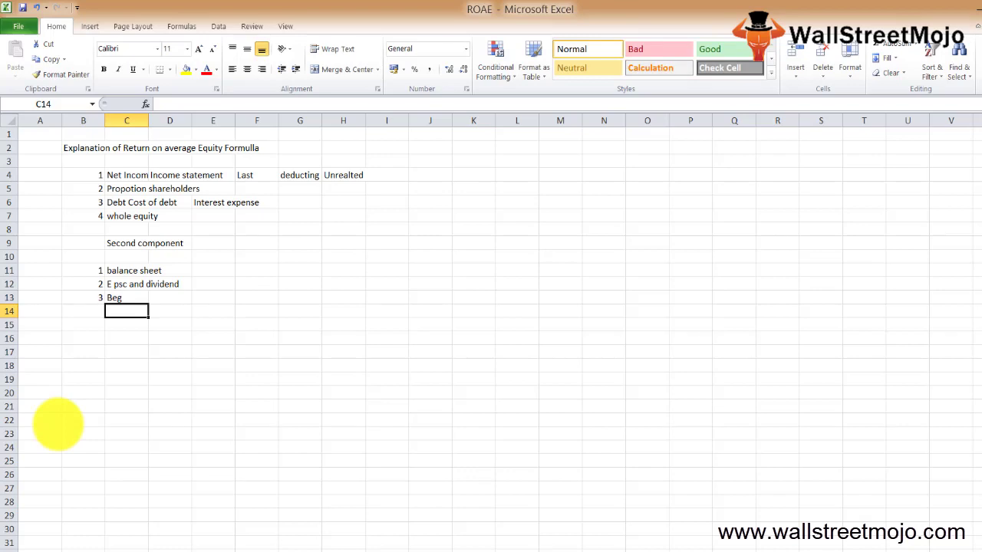
key(Up)
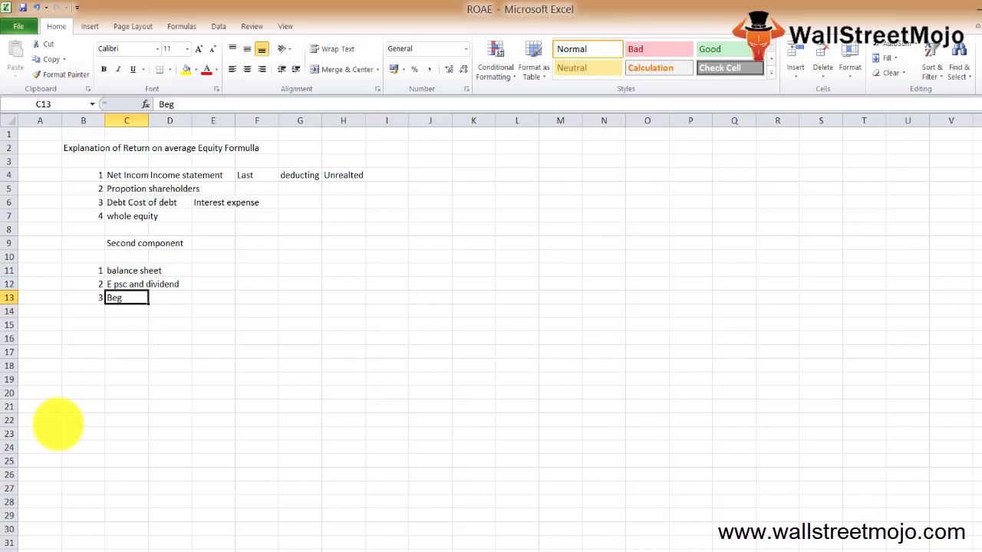
Step: Enter item 4, 'WAM', in B14 and C14
key(Down)
key(Left)
text(4)
key(Return)
key(Up)
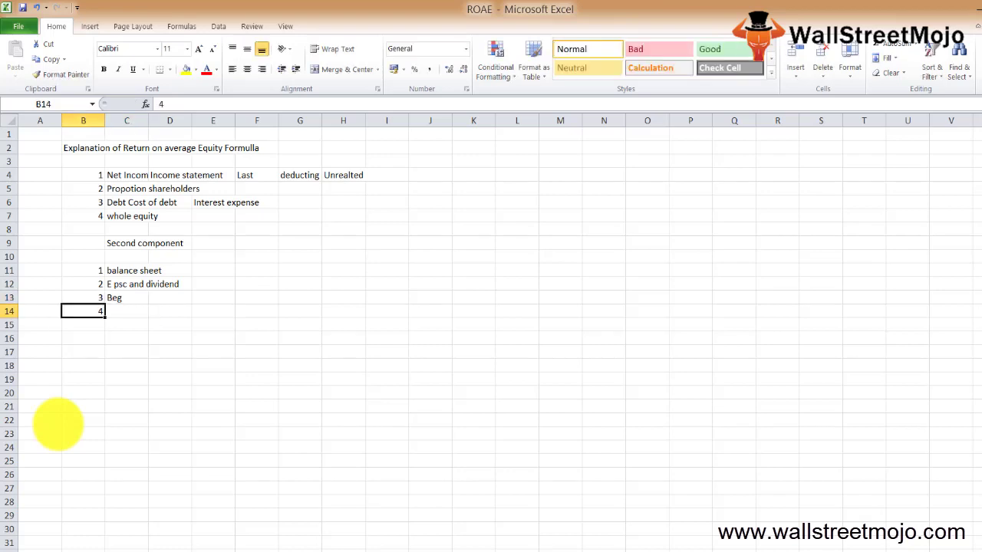
key(Right)
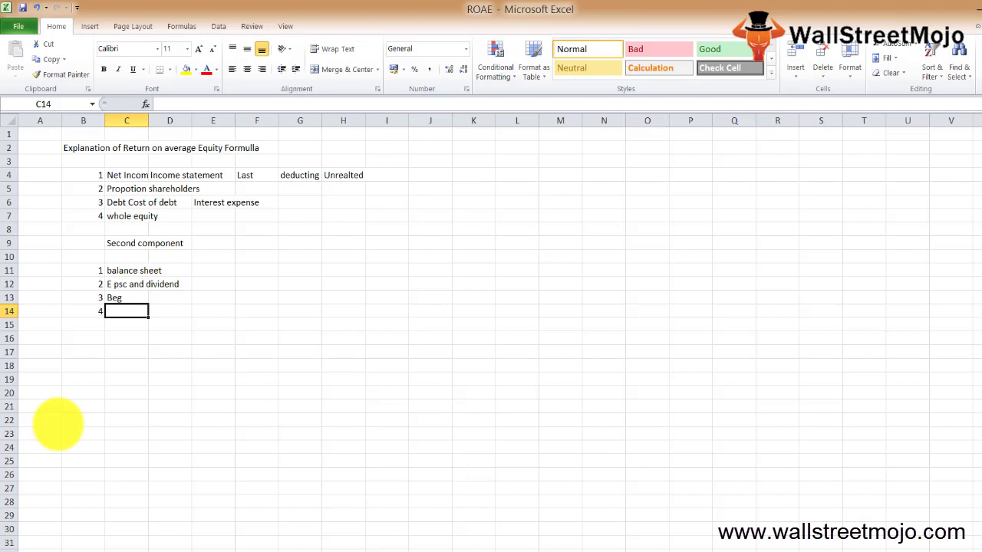
text(WAM)
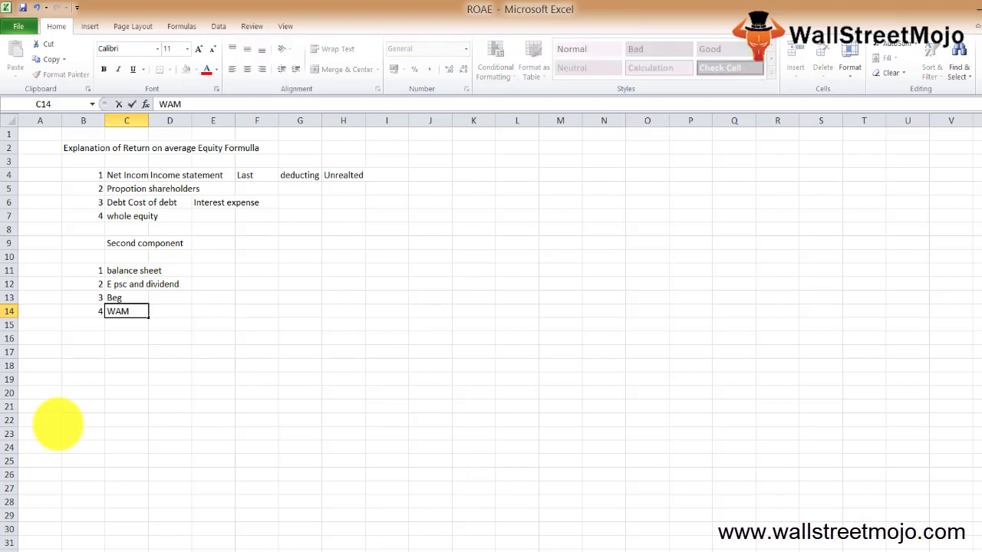